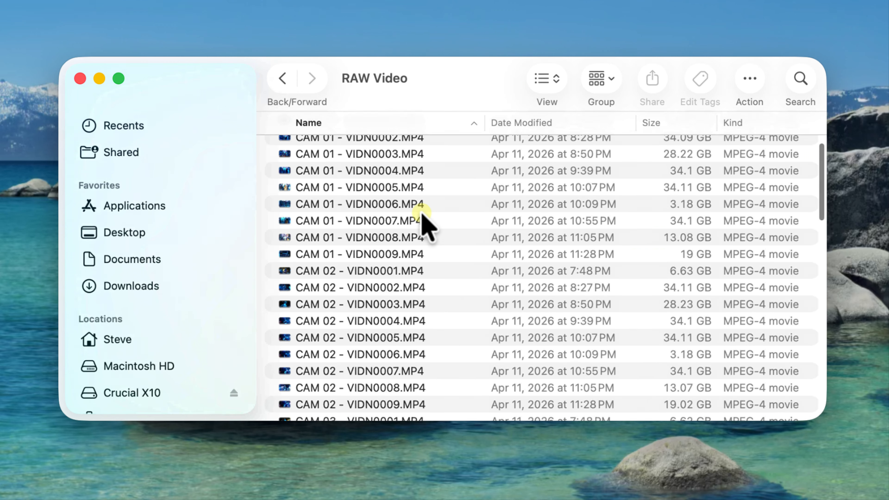
- Look through the WAV recordings in the RAW Audio folder and return to the Crucial X10 folder list
click(282, 78)
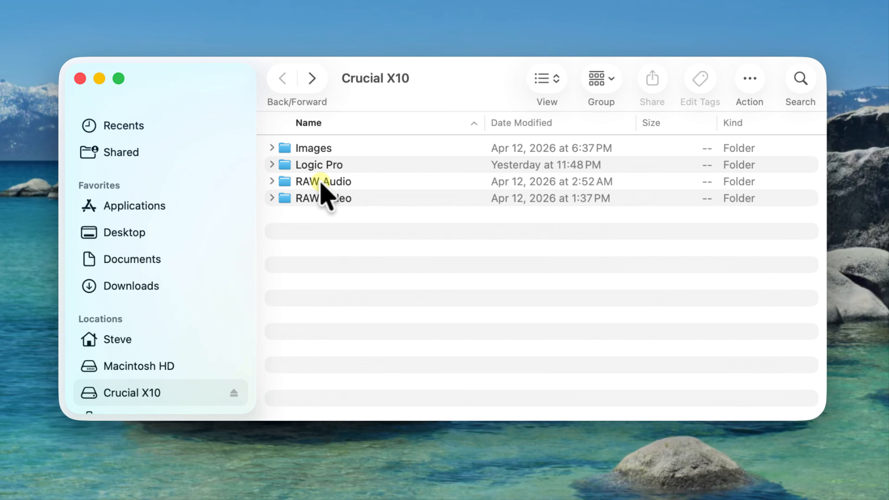
click(325, 192)
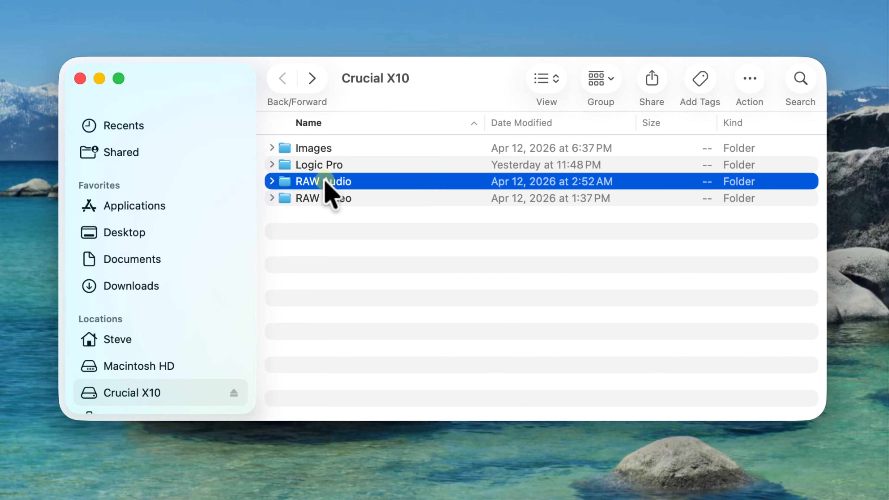
double_click(327, 192)
scroll(410, 228, up, 3)
scroll(409, 227, down, 6)
scroll(410, 224, up, 2)
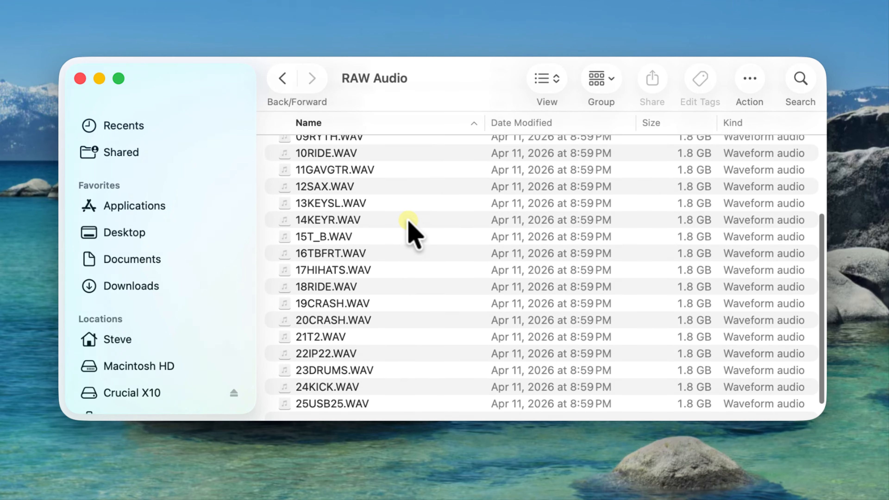
scroll(409, 224, up, 4)
scroll(410, 224, down, 5)
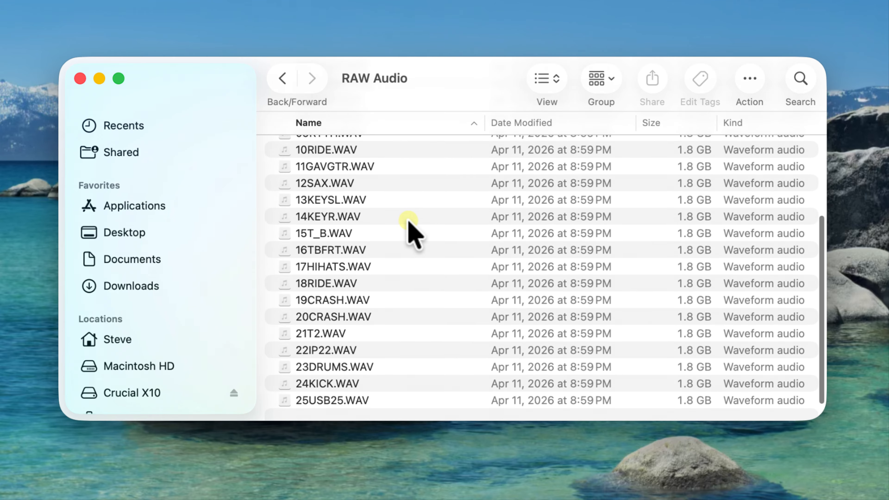
scroll(409, 224, up, 2)
scroll(408, 224, up, 2)
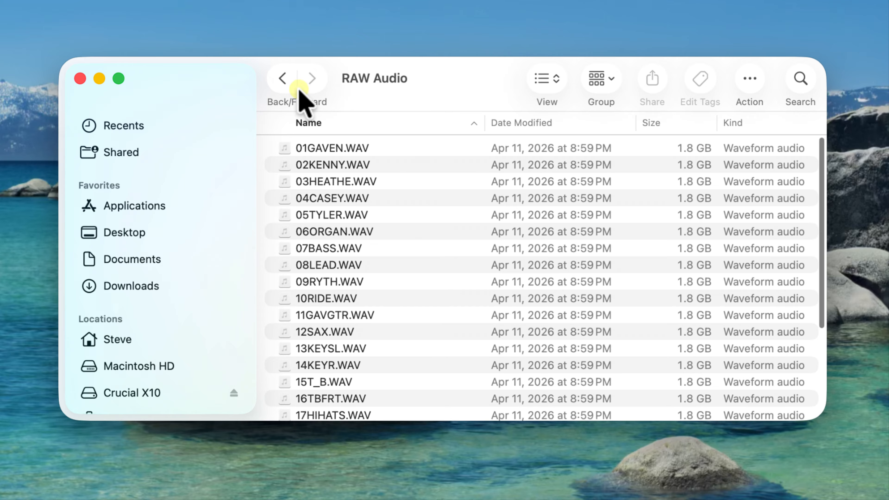
click(277, 85)
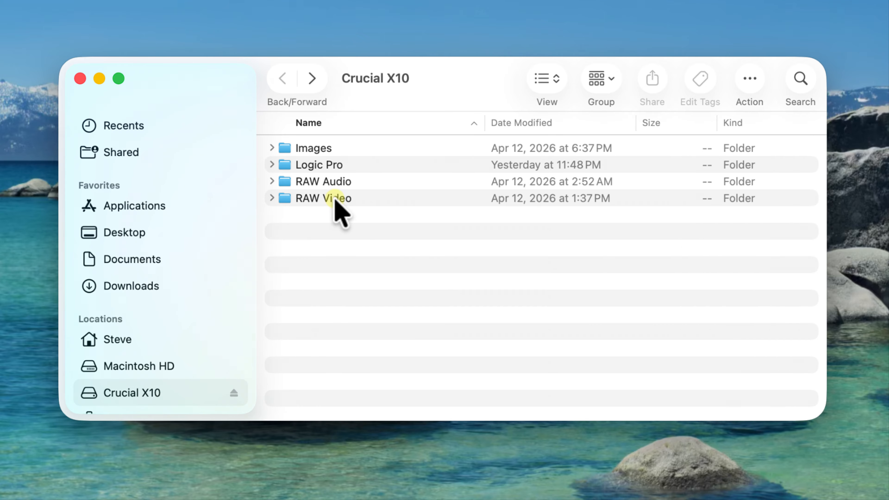
- Look through the camera clips in the RAW Video folder and return to the Crucial X10 folder list
click(329, 182)
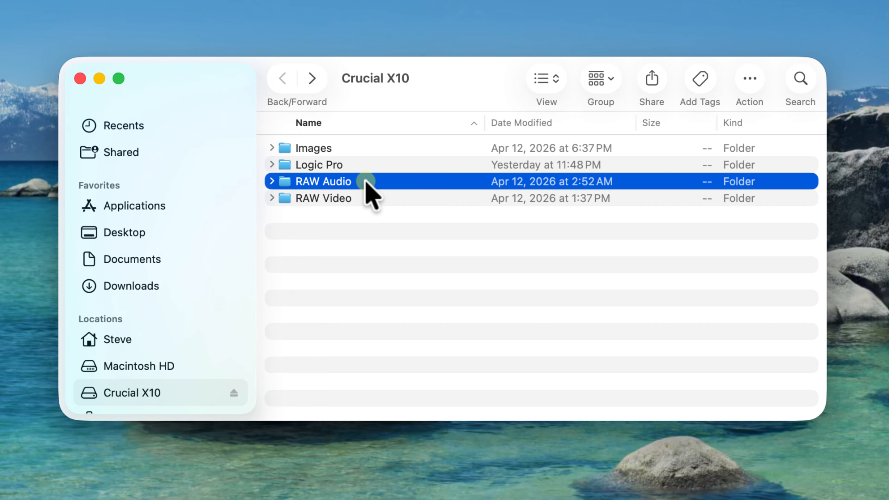
click(329, 203)
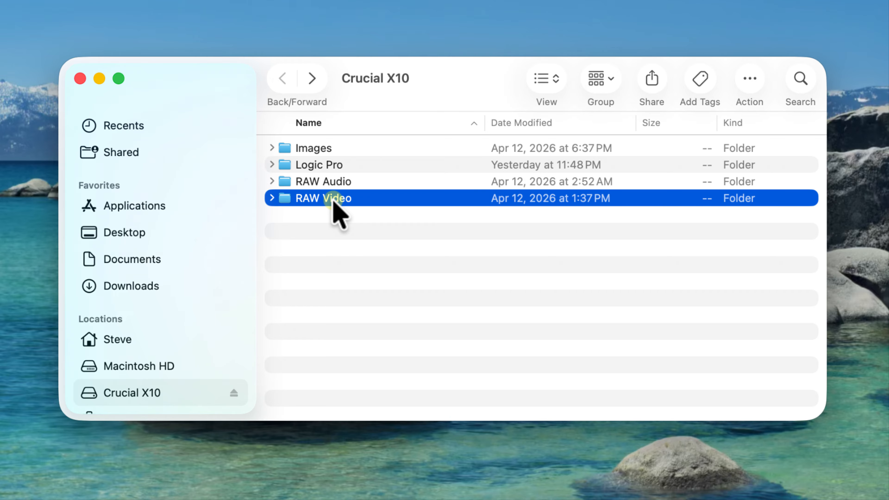
double_click(332, 203)
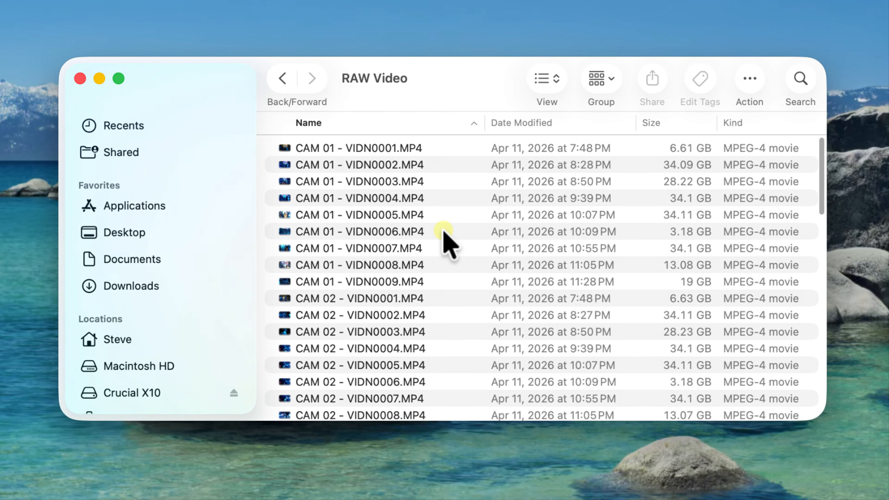
scroll(443, 231, down, 10)
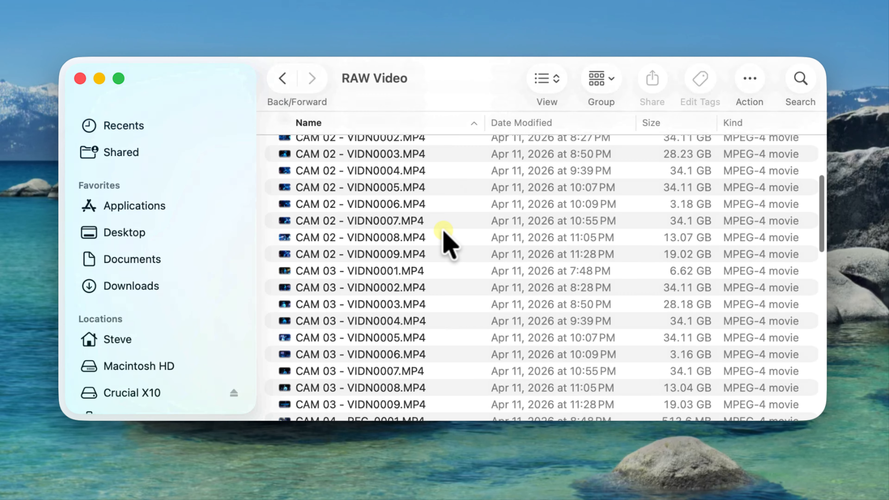
scroll(443, 231, down, 20)
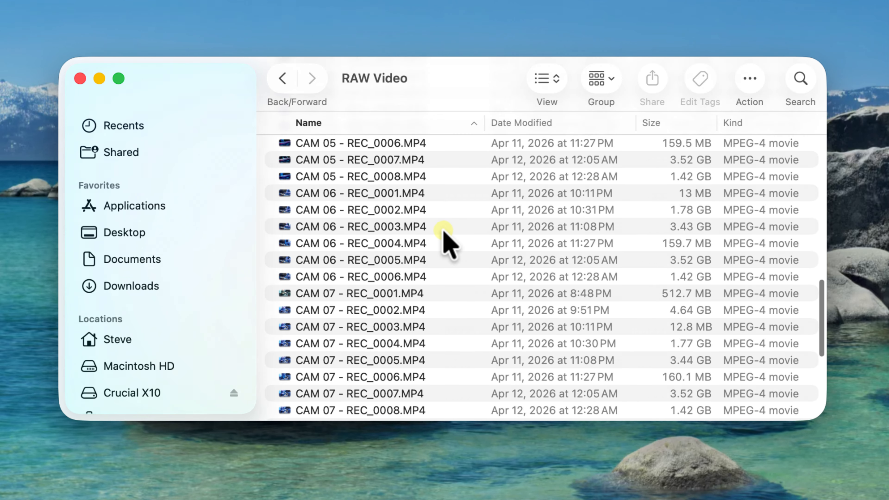
scroll(443, 231, up, 8)
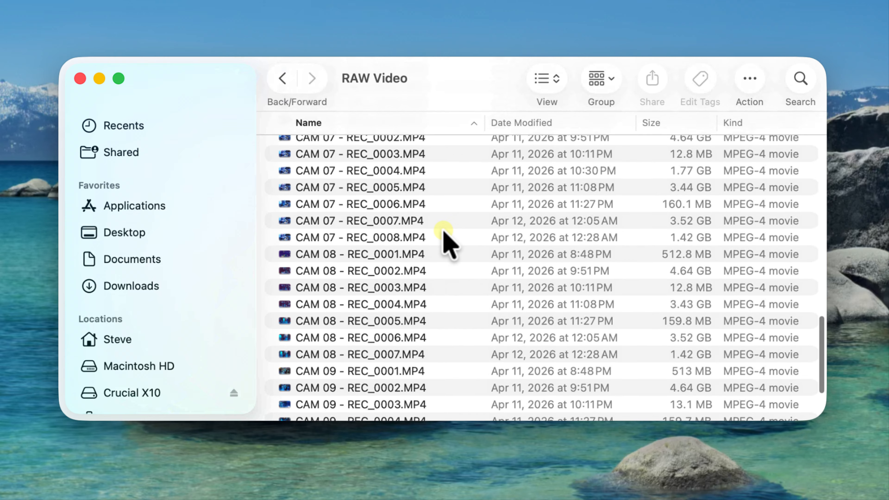
scroll(443, 231, up, 20)
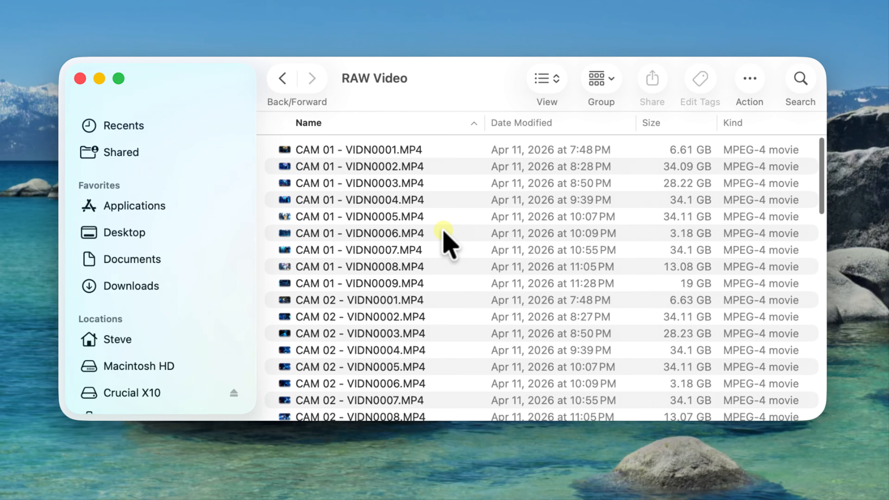
click(282, 79)
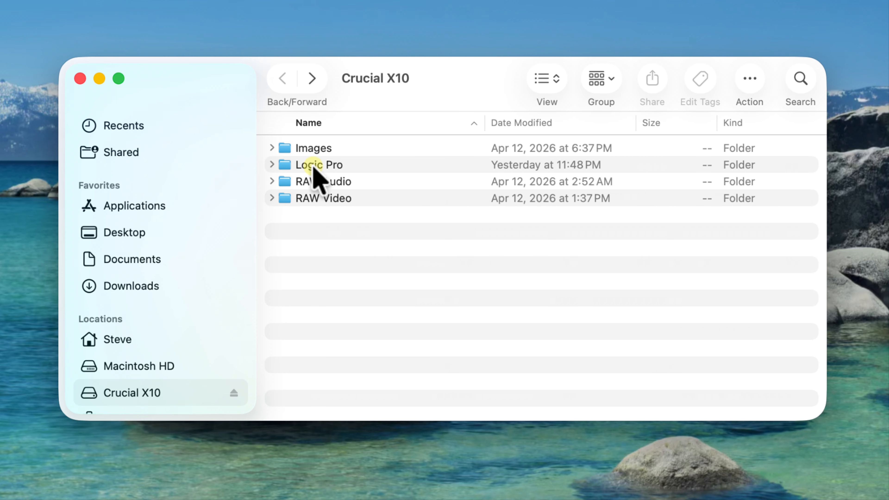
- View the contents of the Logic Pro folder and return to the Crucial X10 folder list
click(321, 165)
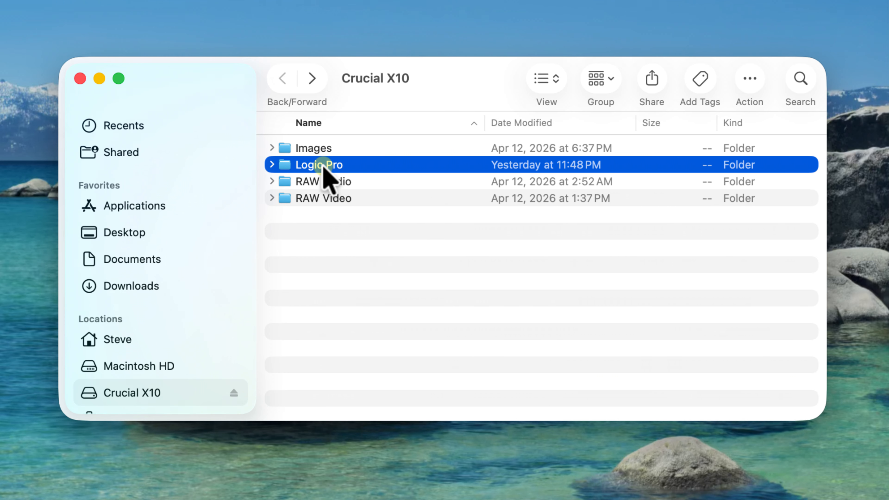
double_click(322, 165)
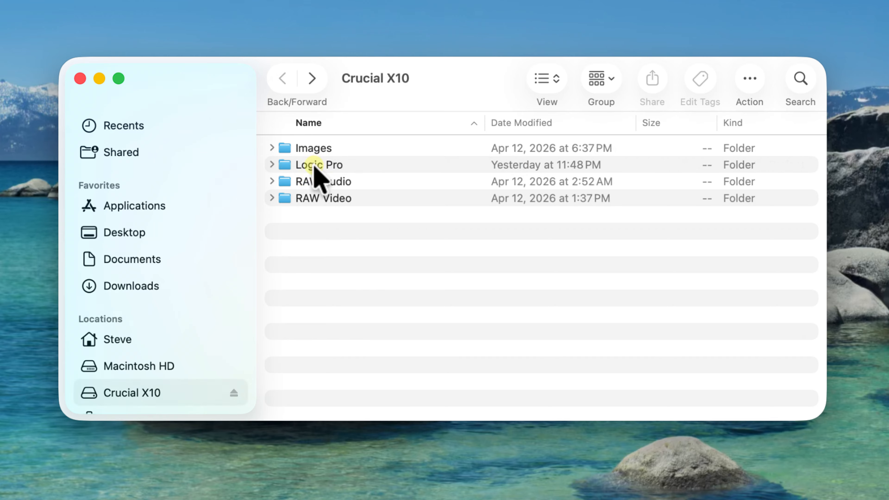
click(315, 166)
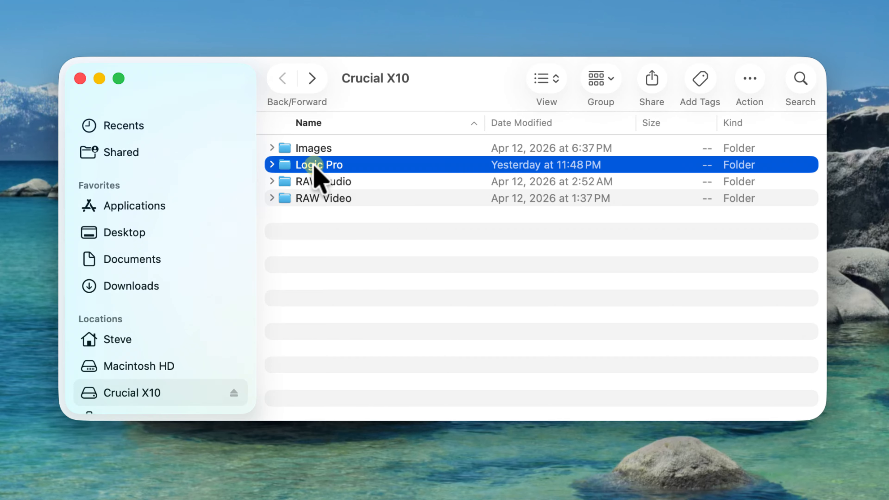
- Open the Images folder and view the JPEG version of The Leftovers logo in Preview
click(320, 148)
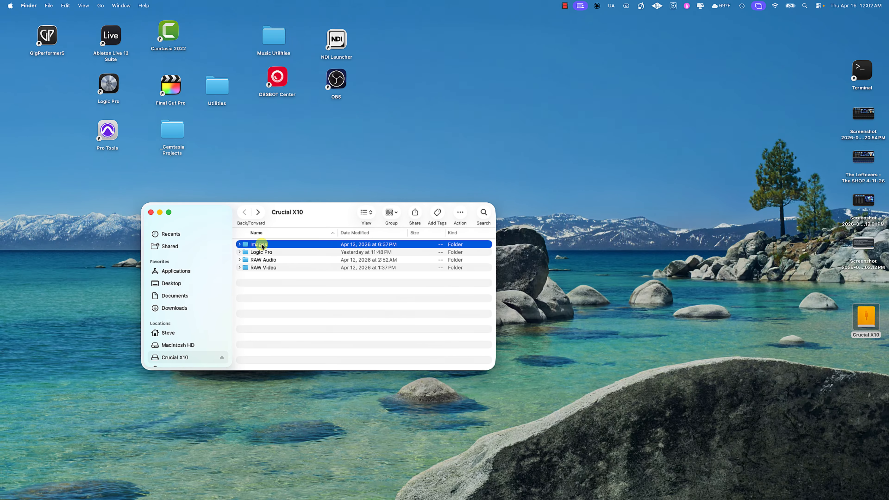
double_click(261, 244)
click(321, 245)
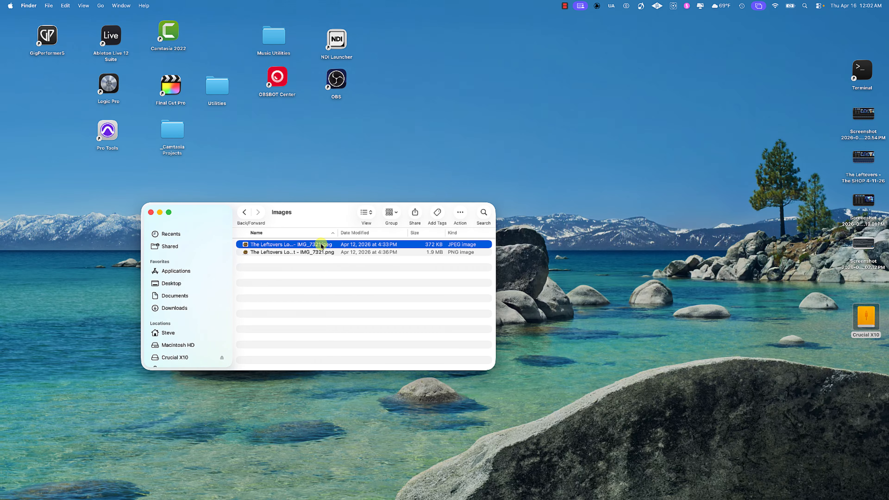
double_click(305, 246)
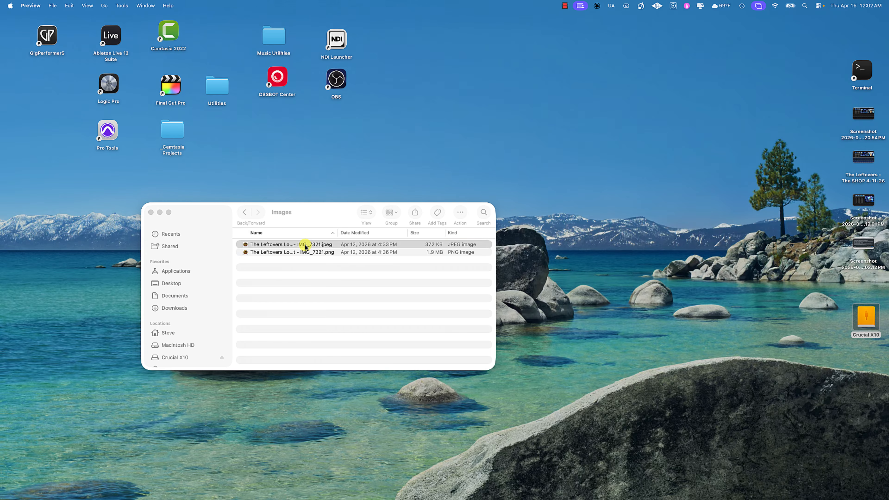
- Enlarge the Preview window, examine the transparent PNG version of The Leftovers logo and close the preview
double_click(117, 24)
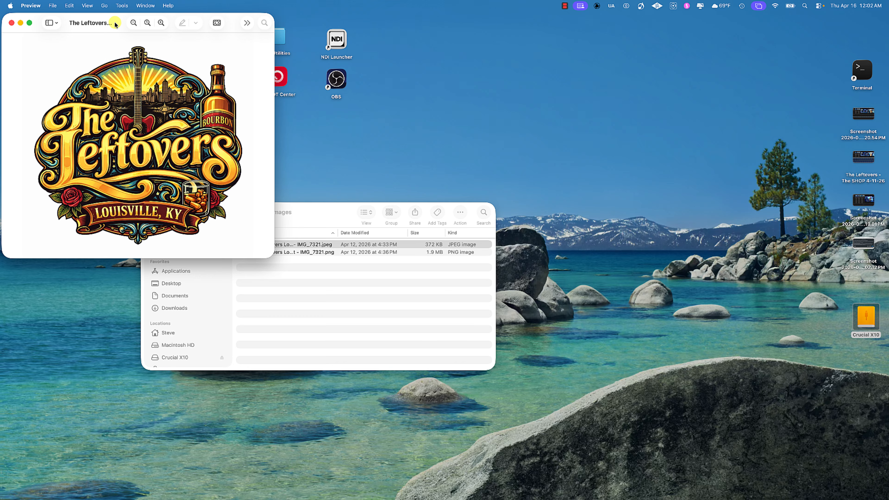
click(153, 23)
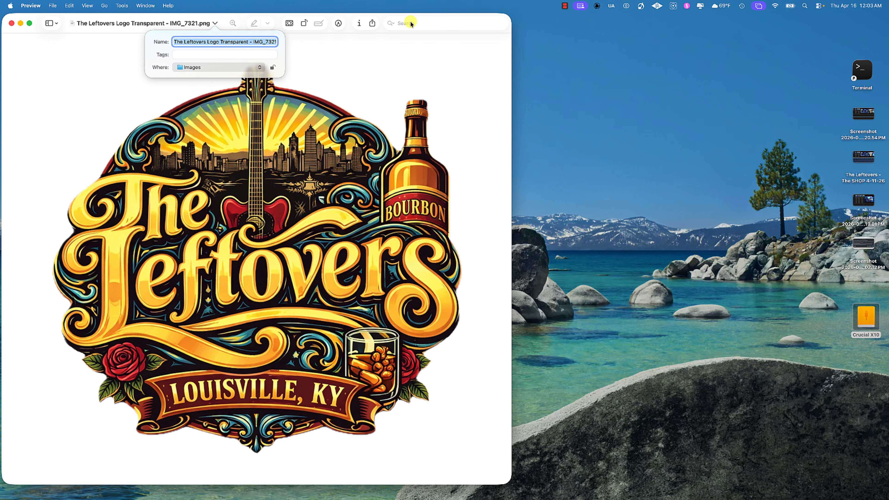
drag(240, 15, 388, 16)
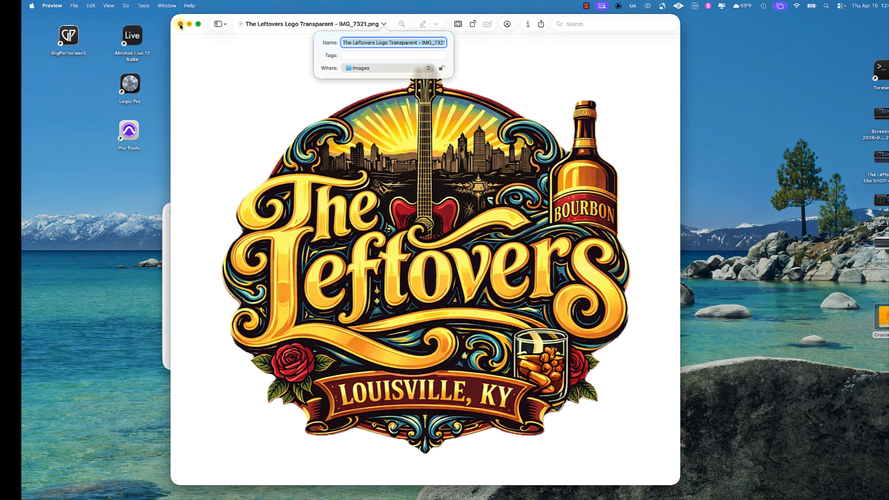
click(181, 24)
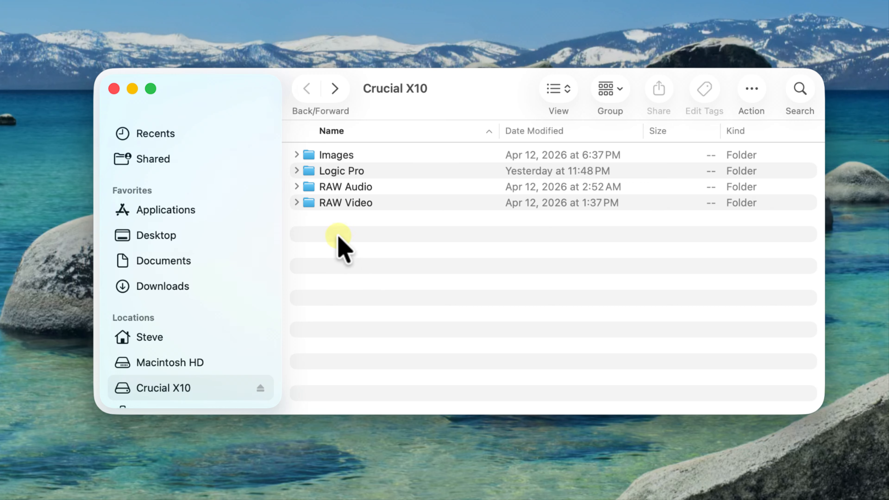
- Create a new folder named FCP at the top level of the Crucial X10 drive
right_click(337, 236)
click(384, 248)
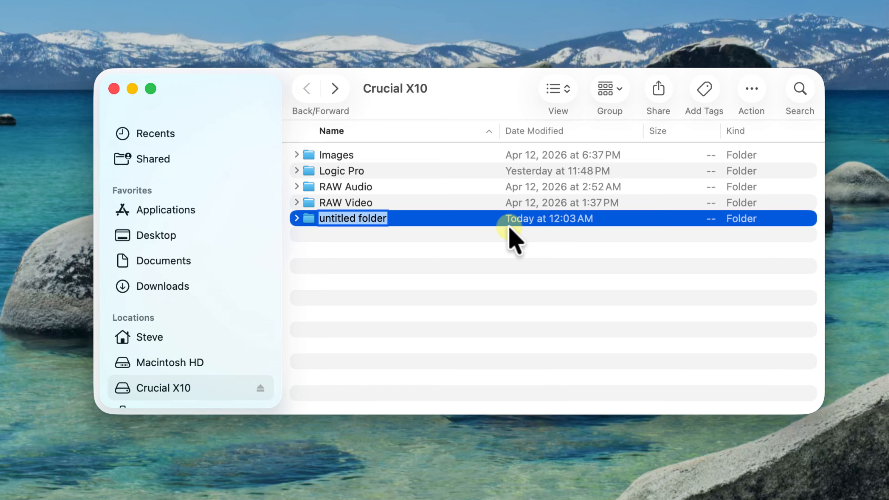
text(FCP)
key(Return)
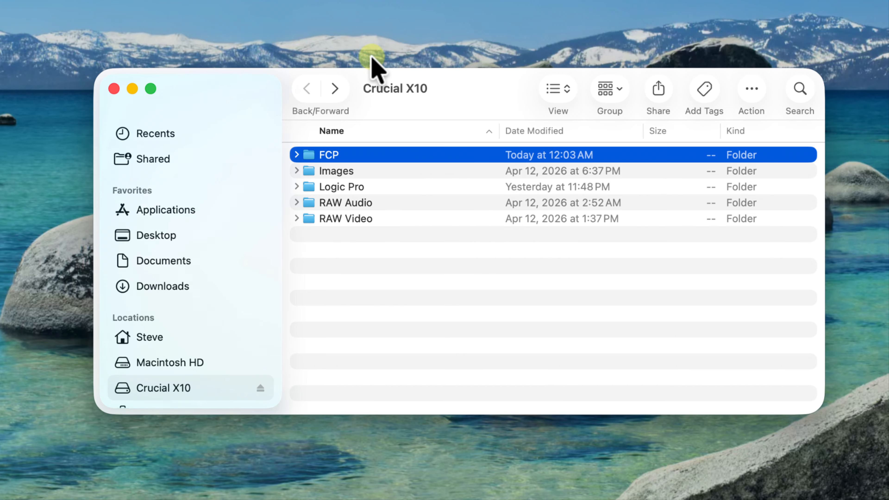
- Move the Finder window aside, launch Final Cut Pro and dismiss the Open Library dialog without opening a library
drag(396, 80, 328, 86)
double_click(152, 43)
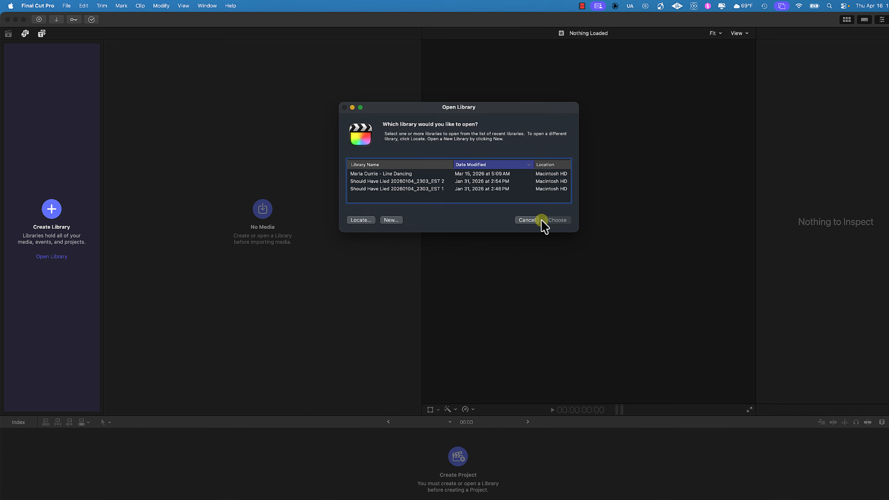
click(530, 220)
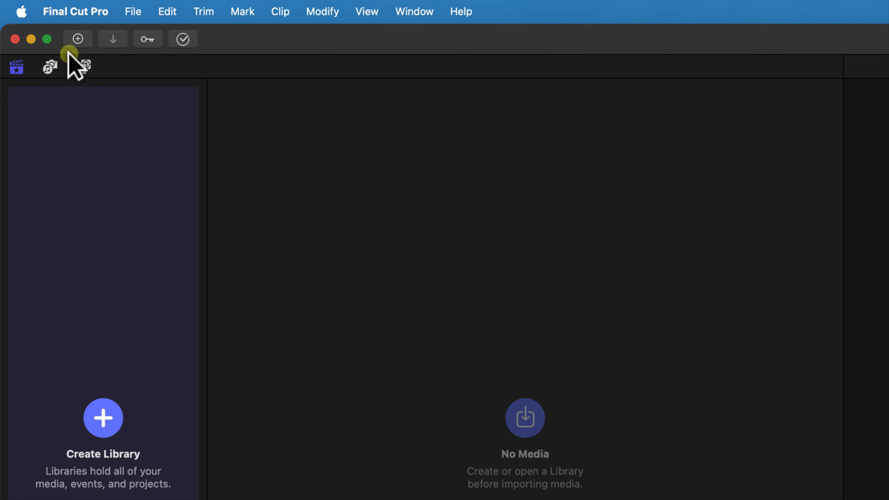
- Start a new library and choose the FCP folder on the Crucial X10 drive as its save location
click(137, 11)
mouse_move(148, 39)
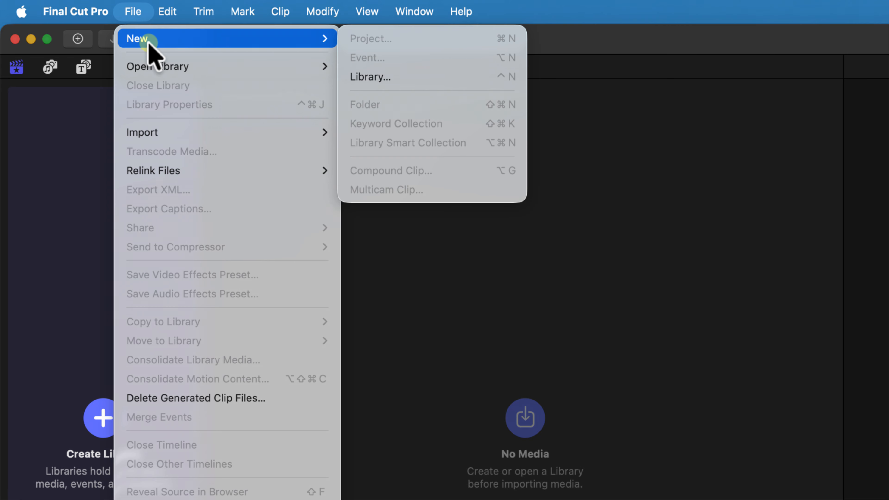
click(437, 78)
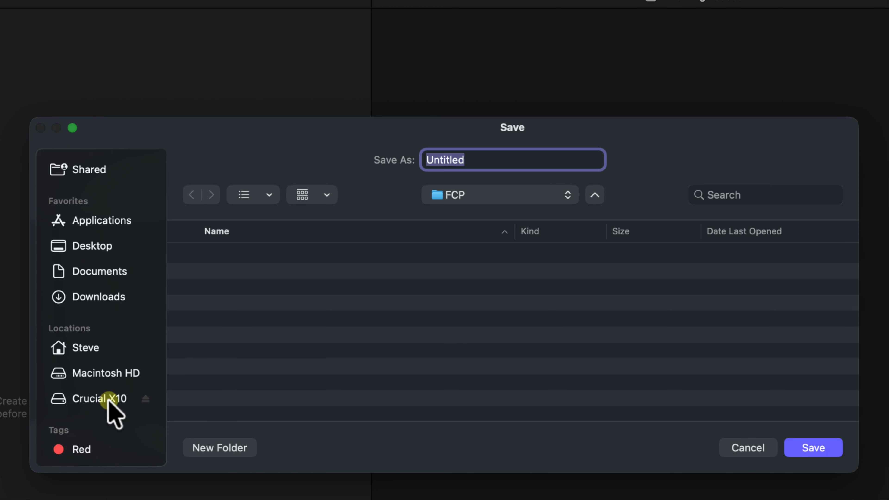
click(138, 402)
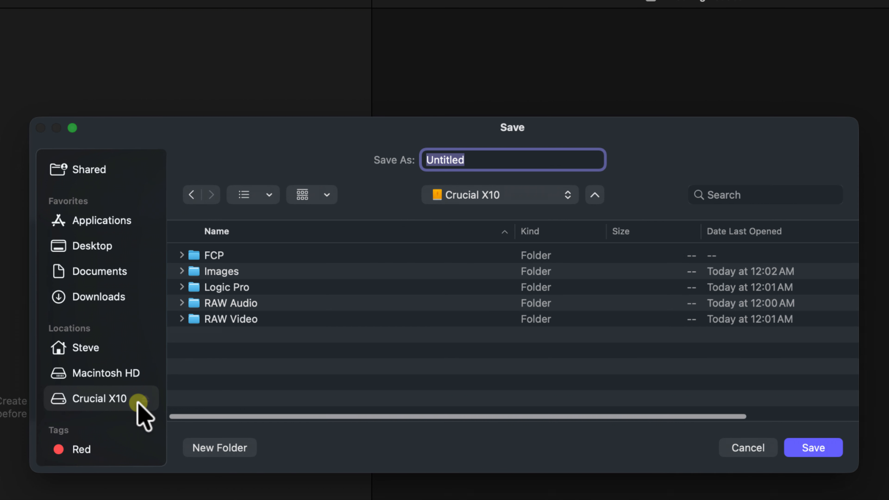
click(216, 254)
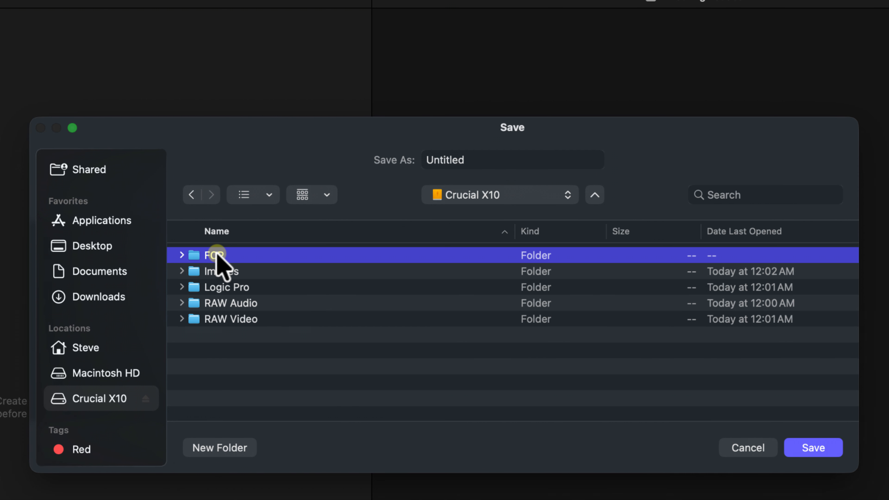
double_click(237, 255)
- Name the new library The Leftovers and save it in the FCP folder
click(489, 158)
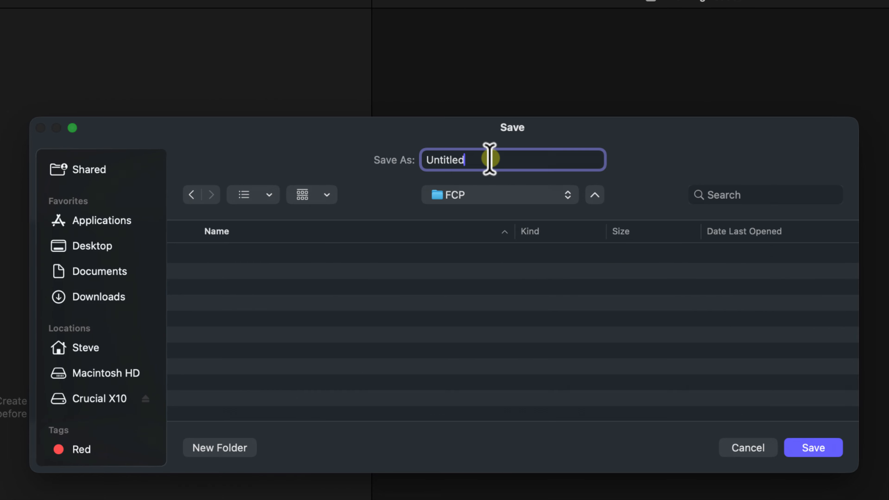
drag(489, 158, 236, 137)
text(The L-)
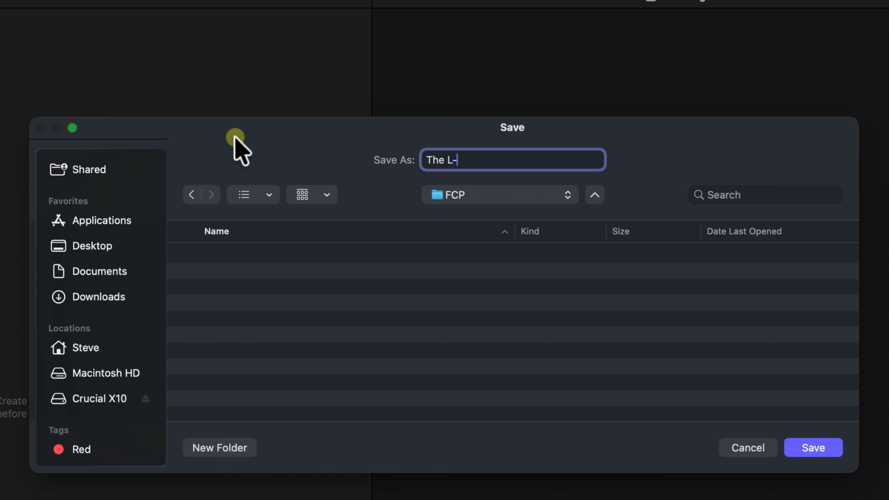
key(BackSpace)
text(eftovers)
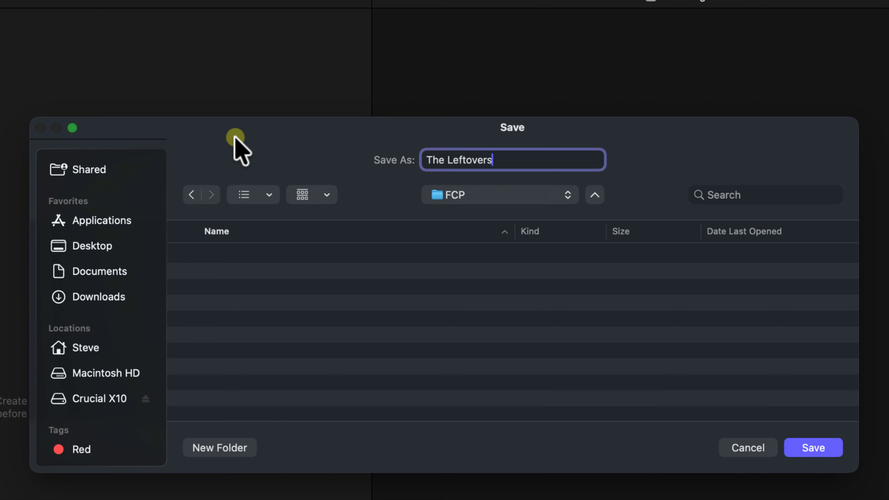
key(Return)
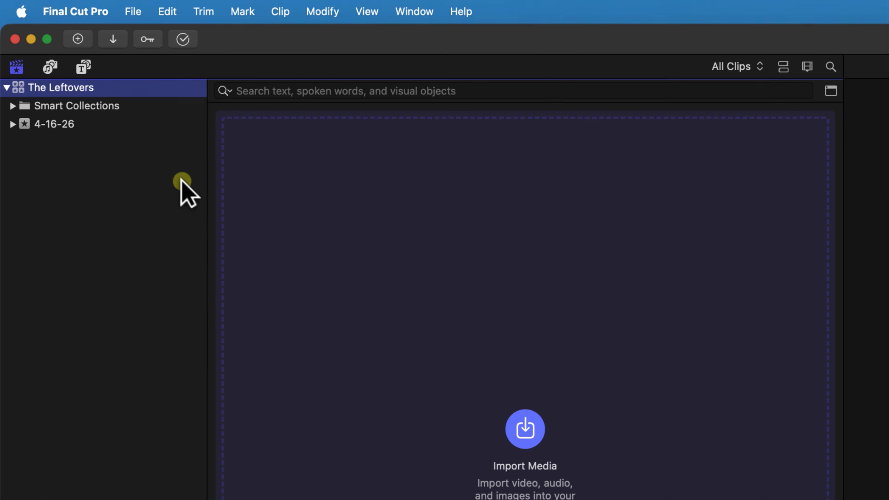
- Rename the library's default event as The SHOP - 04-11-2026
click(62, 124)
click(62, 124)
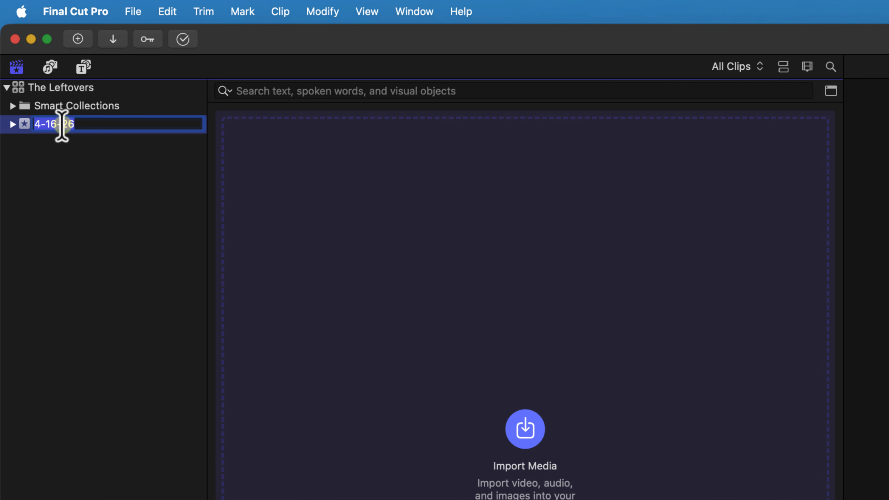
text(The SHIP)
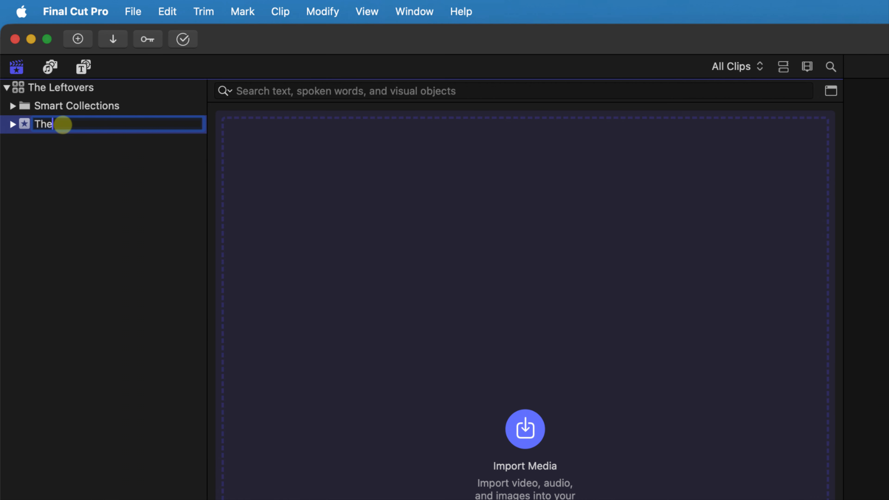
key(BackSpace)
key(BackSpace)
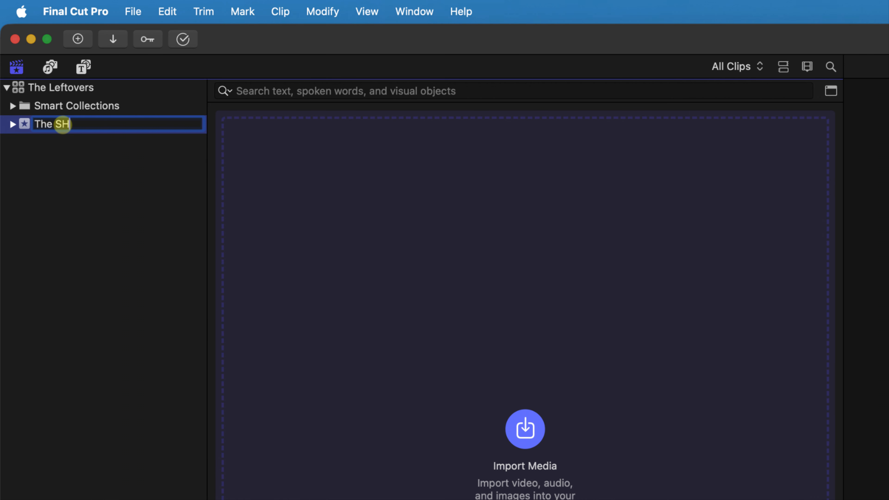
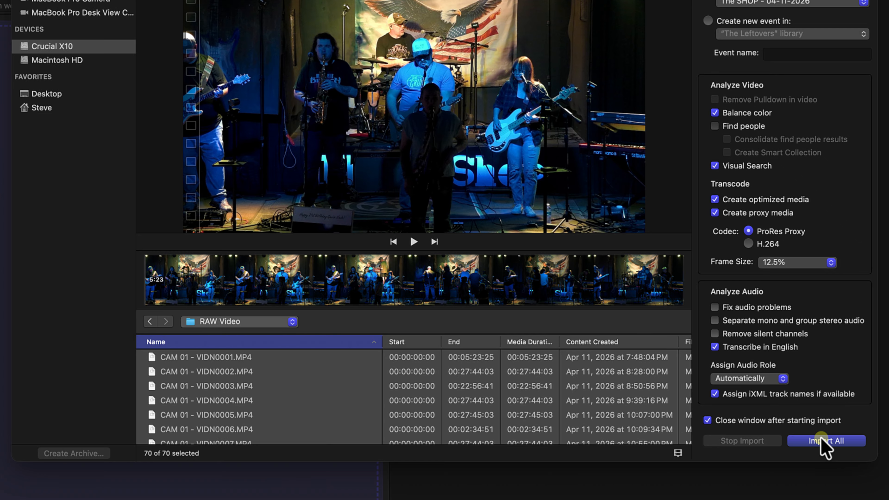
- Import all the clips in the RAW Video folder into the event and look through the imported clip list
click(820, 440)
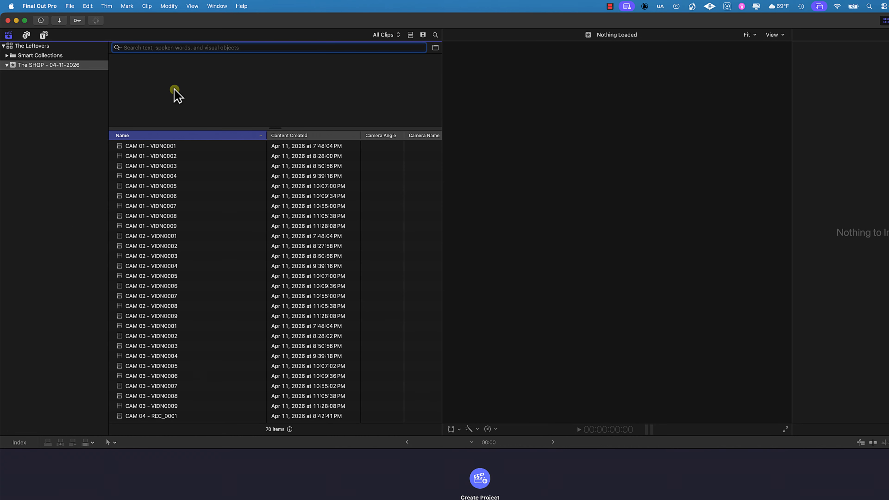
scroll(210, 191, down, 10)
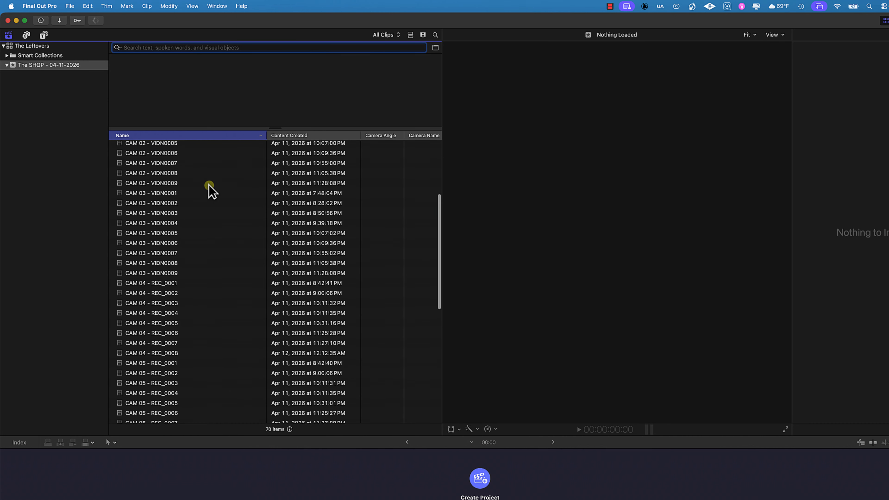
scroll(268, 199, up, 15)
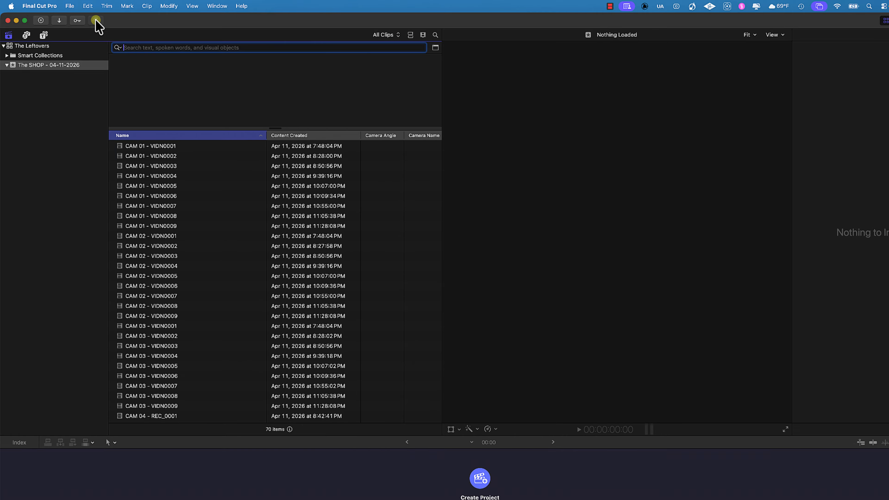
- Examine the Thumbnails and Waveforms and the Transcoding and Analysis jobs in Background Tasks and close the window
click(96, 21)
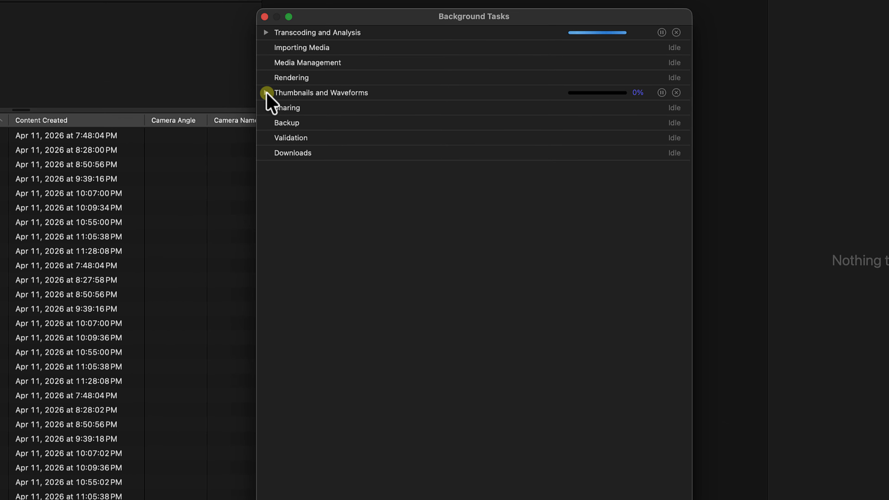
click(266, 93)
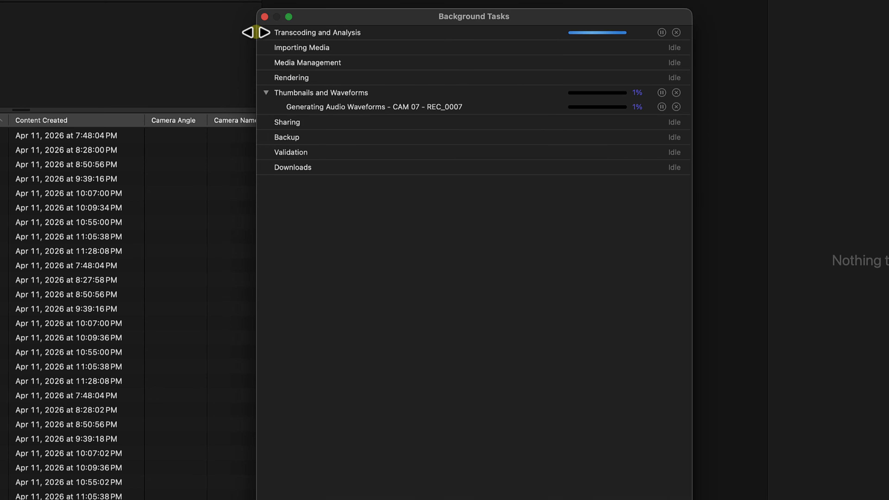
click(265, 33)
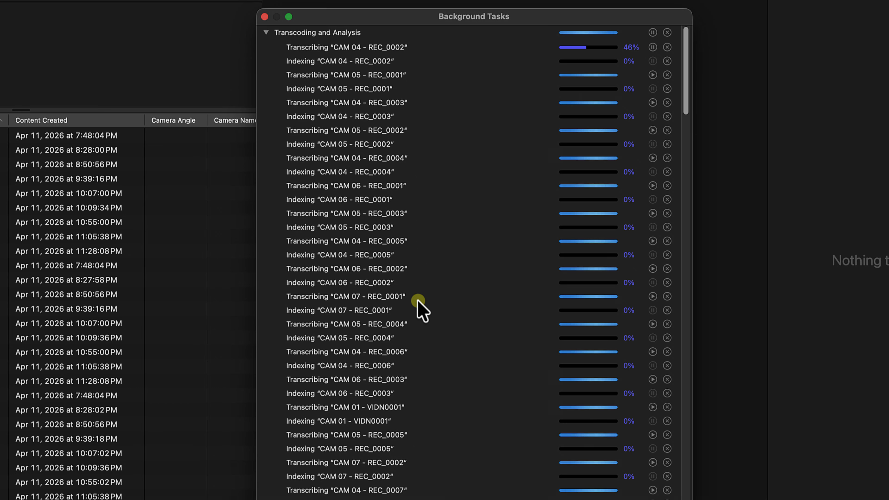
scroll(420, 306, down, 10)
scroll(418, 301, down, 15)
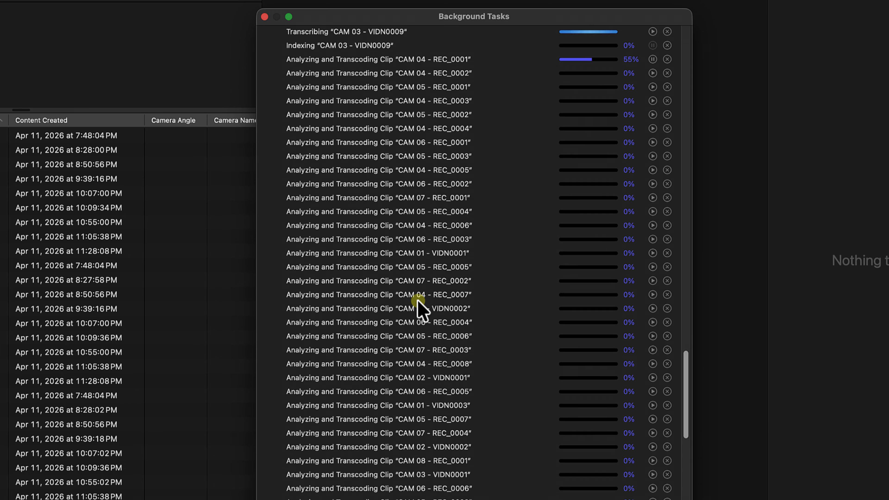
scroll(418, 307, up, 20)
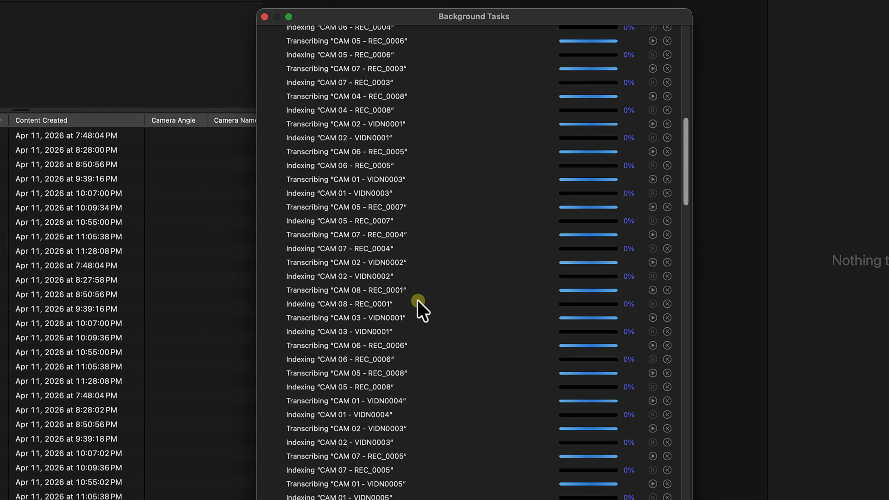
drag(468, 15, 367, 12)
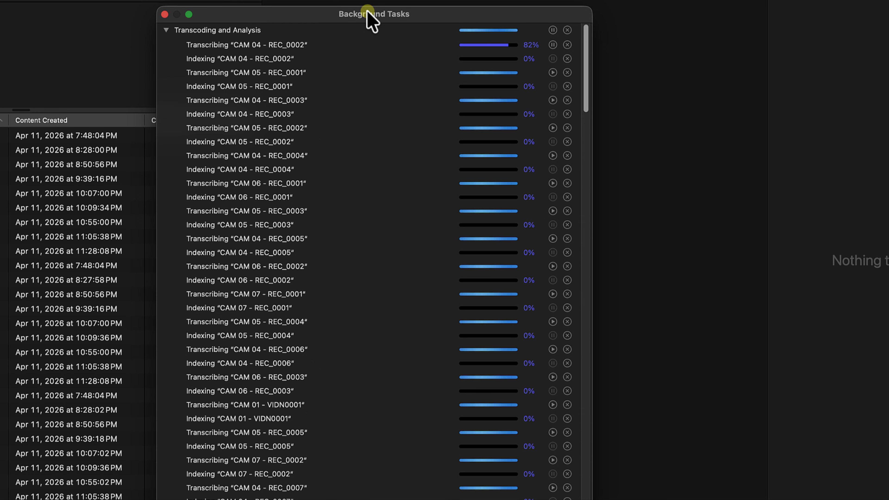
click(165, 15)
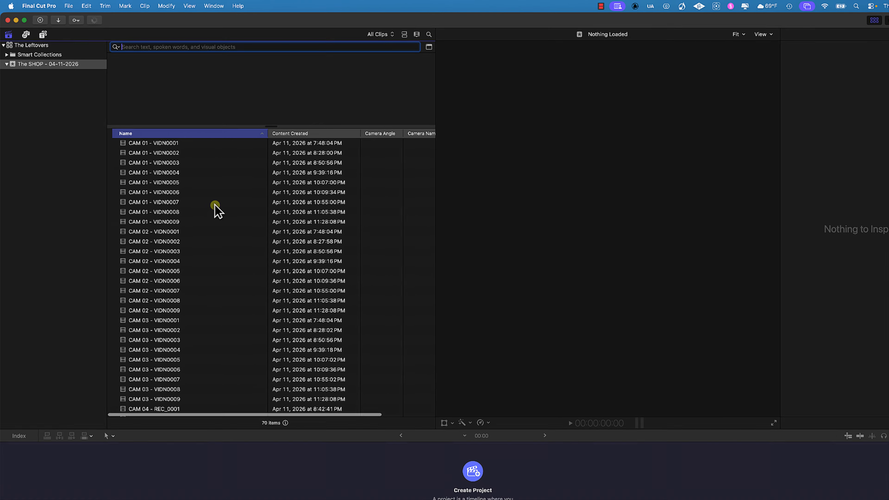
- Examine the Content Created, Camera Angle, Camera Name and Media Duration columns of the event's clip list
scroll(218, 211, right, 5)
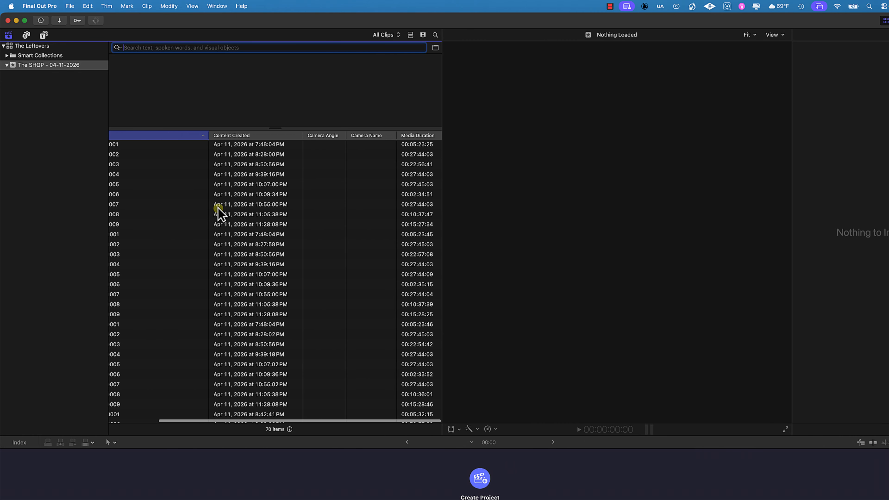
scroll(218, 212, left, 3)
scroll(218, 211, right, 3)
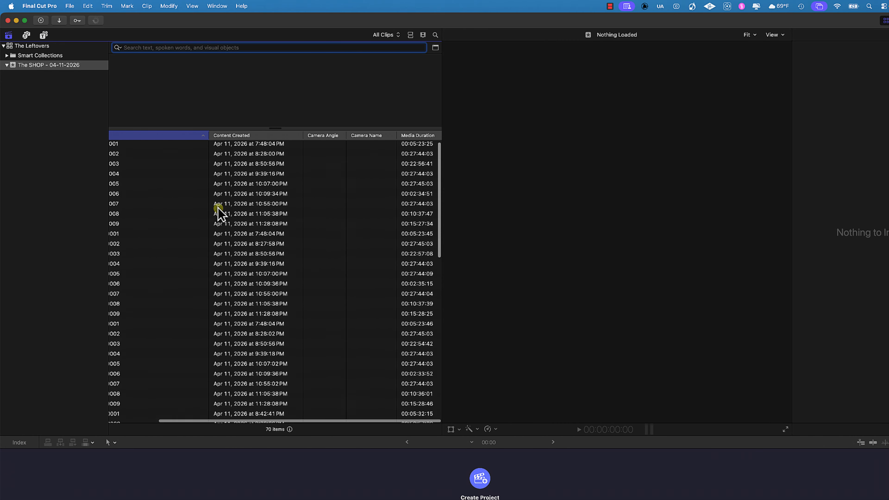
scroll(284, 137, left, 1)
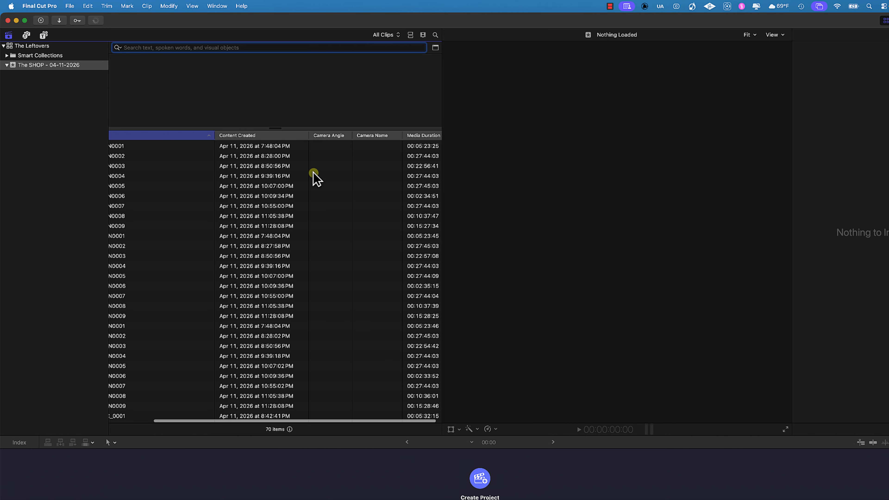
scroll(289, 168, right, 1)
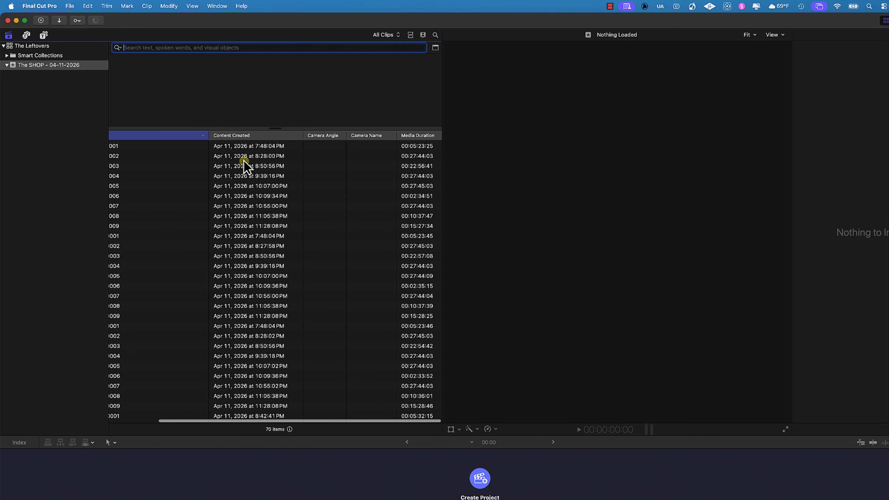
right_click(183, 135)
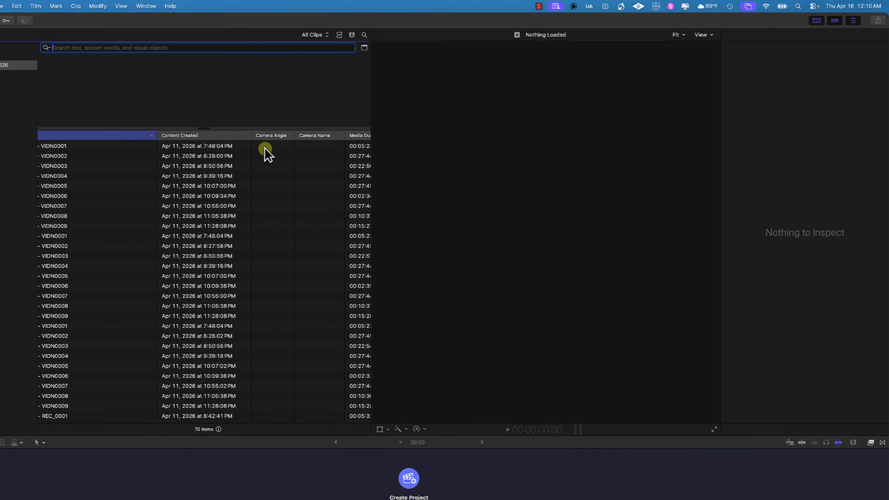
scroll(265, 149, left, 1)
scroll(266, 149, right, 1)
- Select the CAM 01 clips from VIDN0001 to VIDN0009 and display the Inspector for them
click(274, 147)
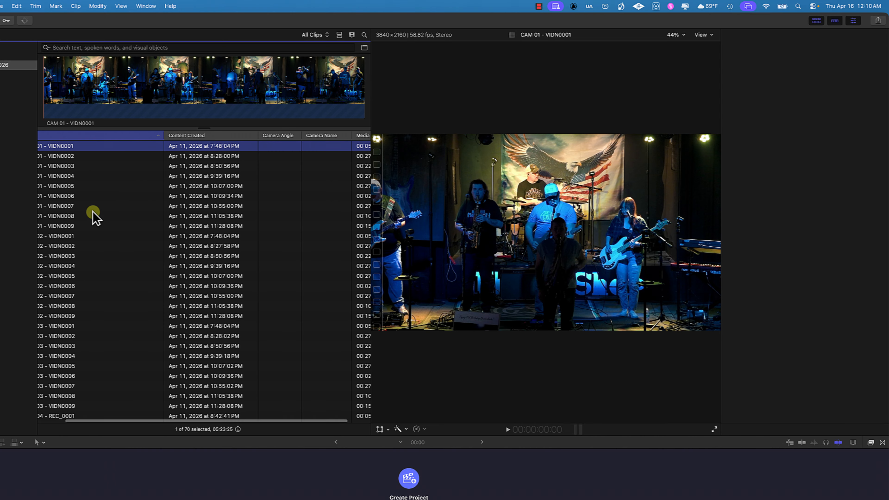
key(super+4)
scroll(94, 217, left, 2)
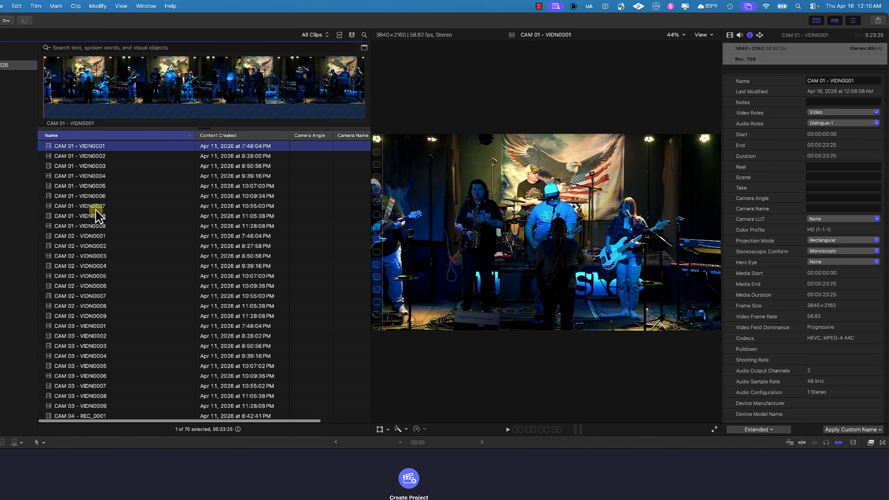
shift+click(92, 227)
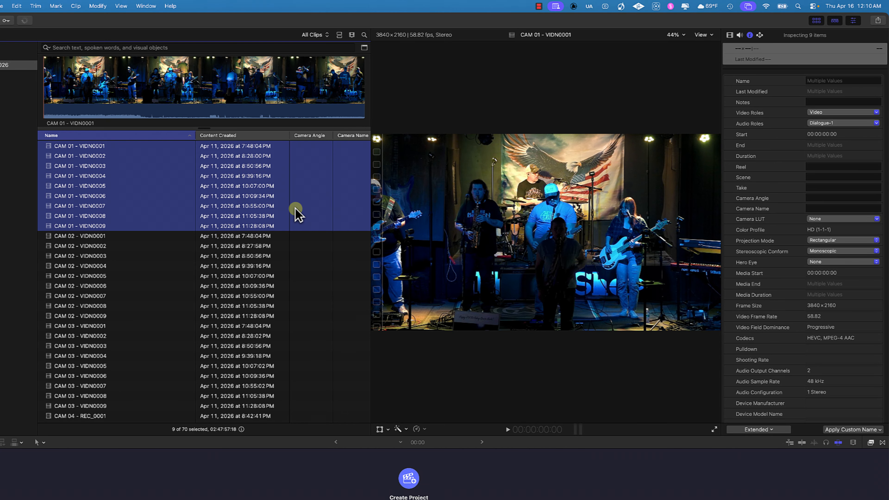
scroll(298, 210, down, 1)
scroll(297, 208, right, 1)
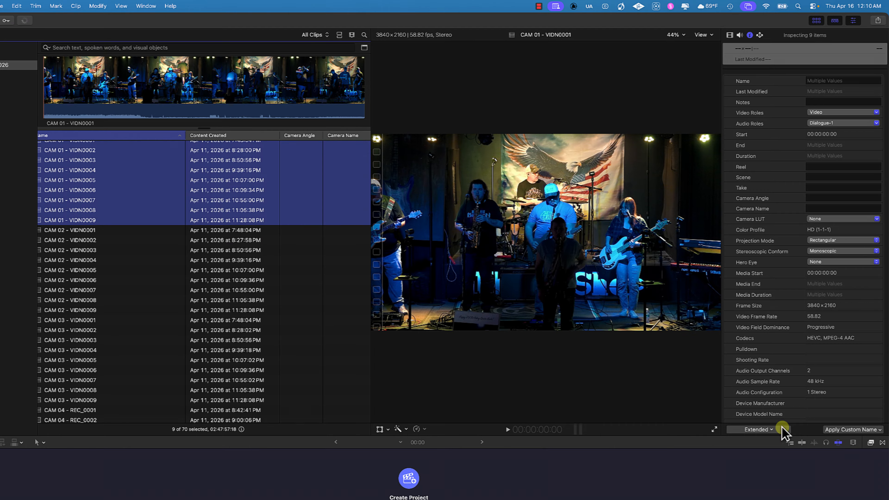
- Compare the Inspector's Basic and Extended metadata views for the selected clips, ending on Extended
click(774, 431)
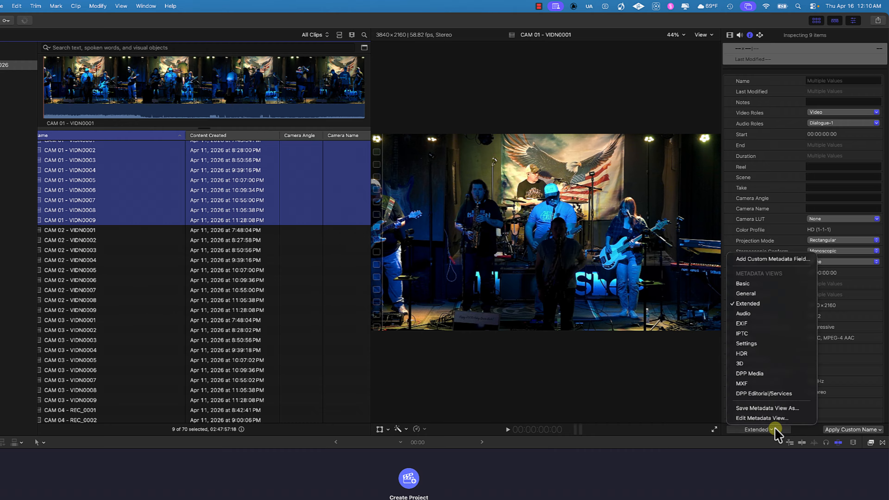
click(764, 283)
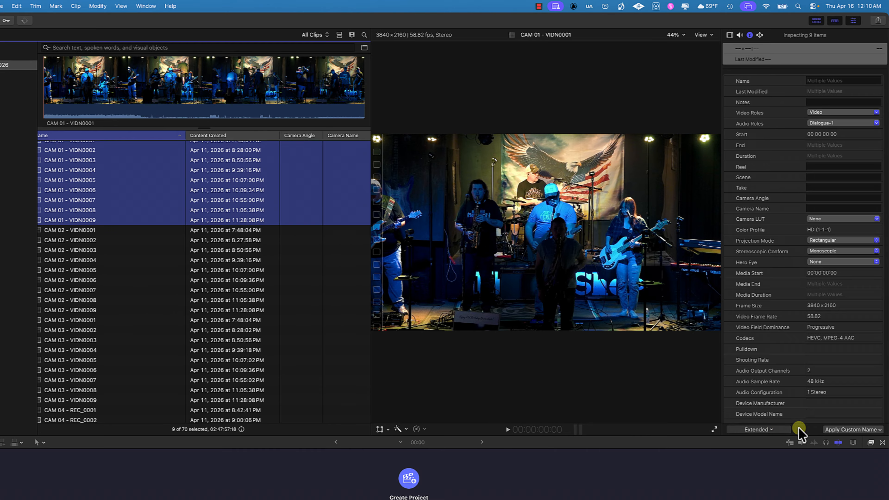
click(778, 430)
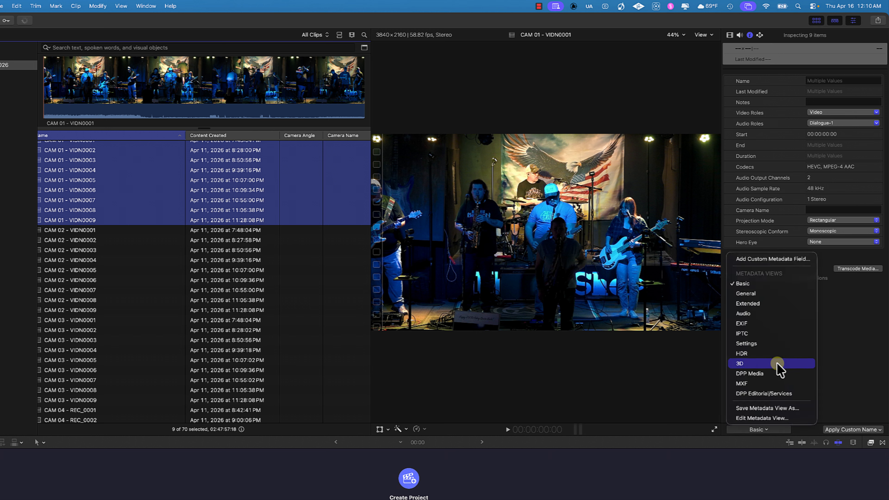
click(774, 304)
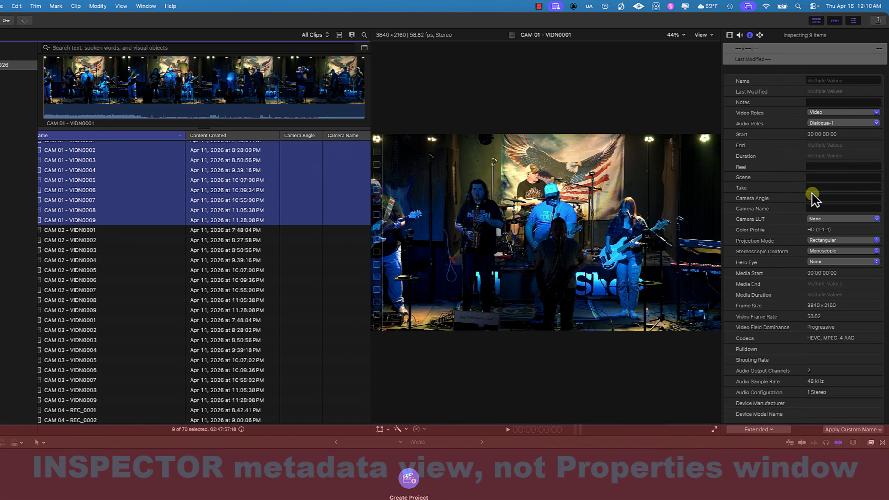
- Set the Camera Angle to 1 and the Camera Name to CAM 01 for the selected clips
click(812, 198)
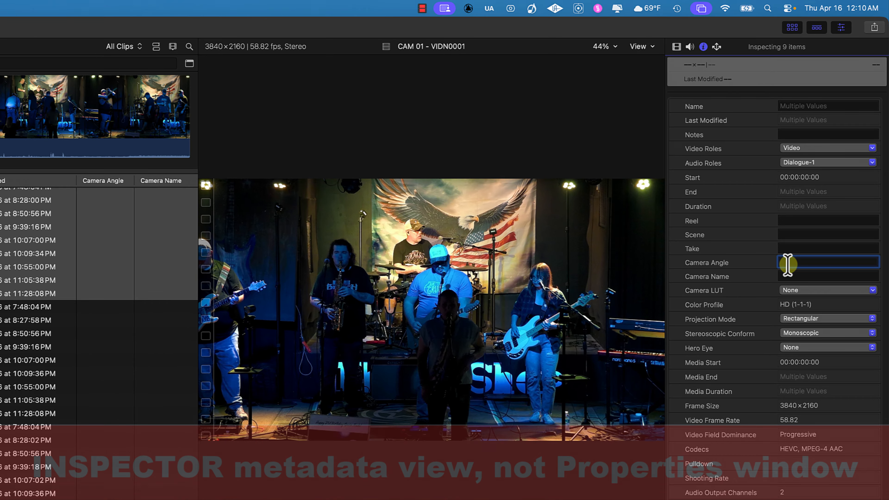
text(1)
click(786, 274)
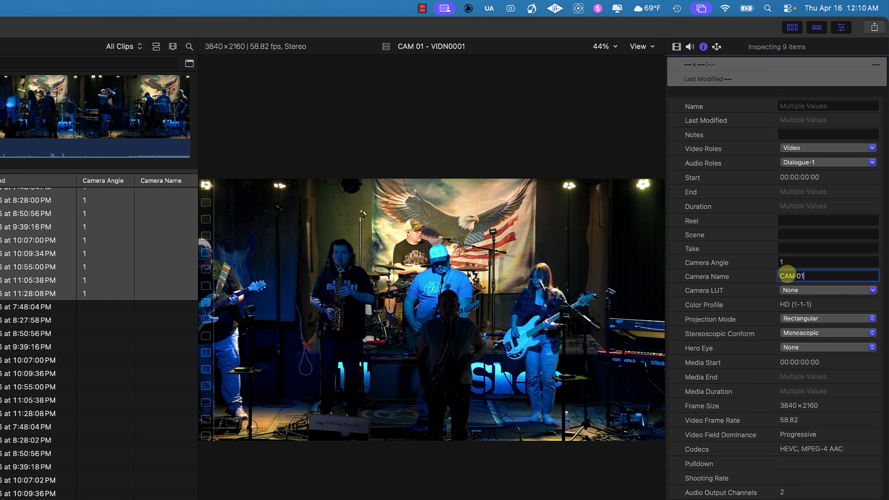
key(Return)
- Select the first CAM 02 clip, VIDN0001, in the event's clip list
scroll(99, 315, down, 3)
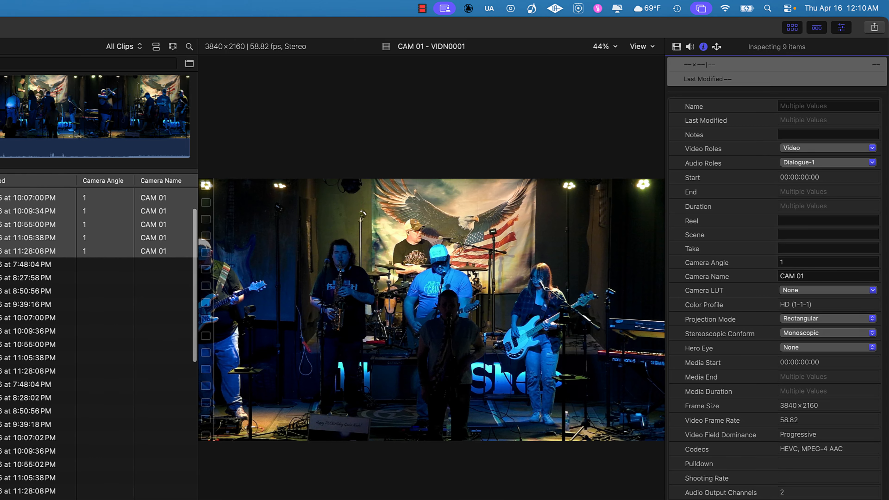
click(26, 271)
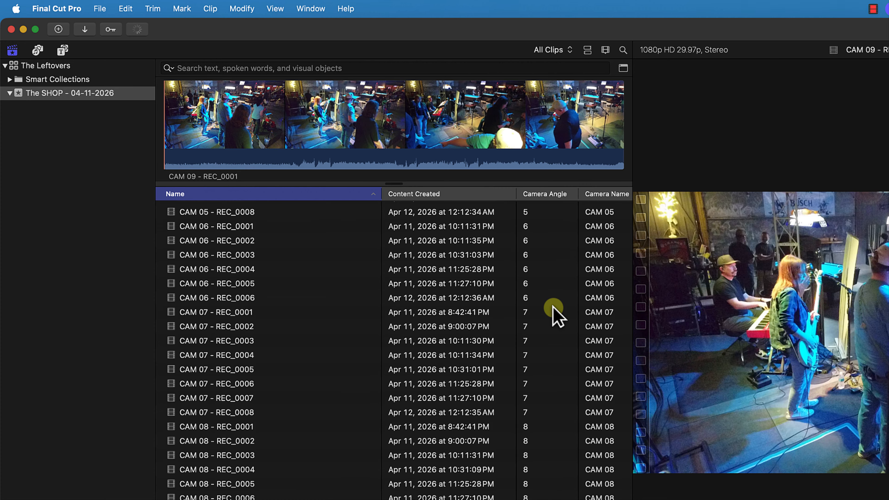
- Examine the Camera Angle, Camera Name and Media Duration columns for every camera's clips in the event
scroll(553, 306, right, 4)
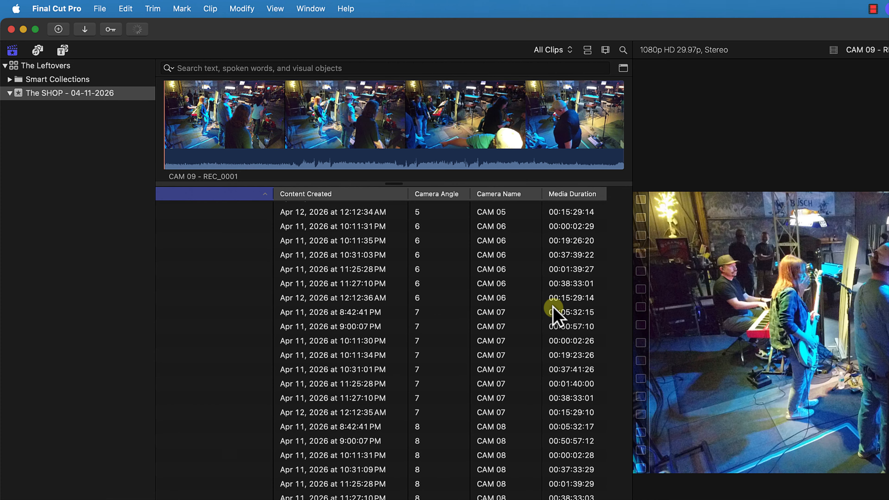
scroll(553, 307, left, 4)
scroll(553, 306, up, 10)
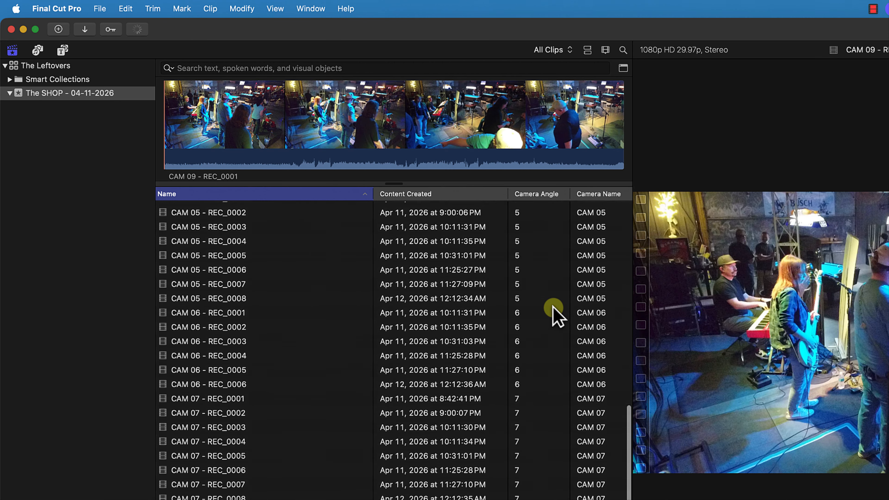
scroll(553, 307, up, 10)
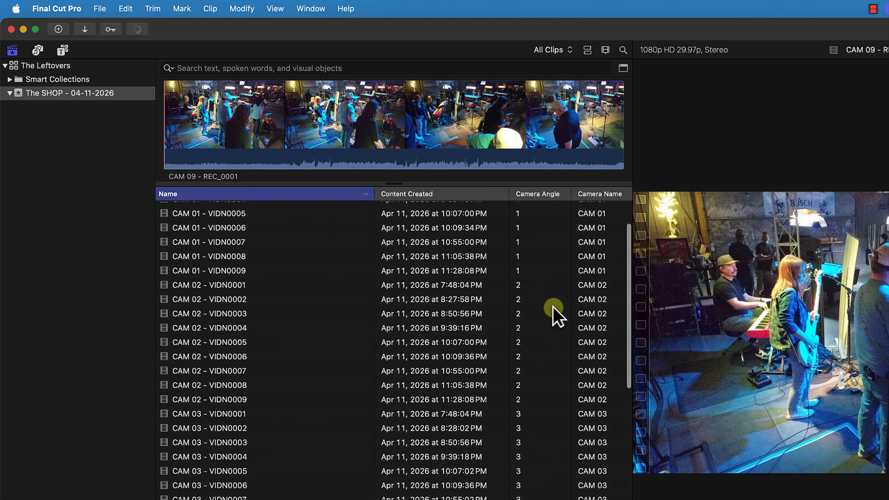
scroll(538, 248, left, 1)
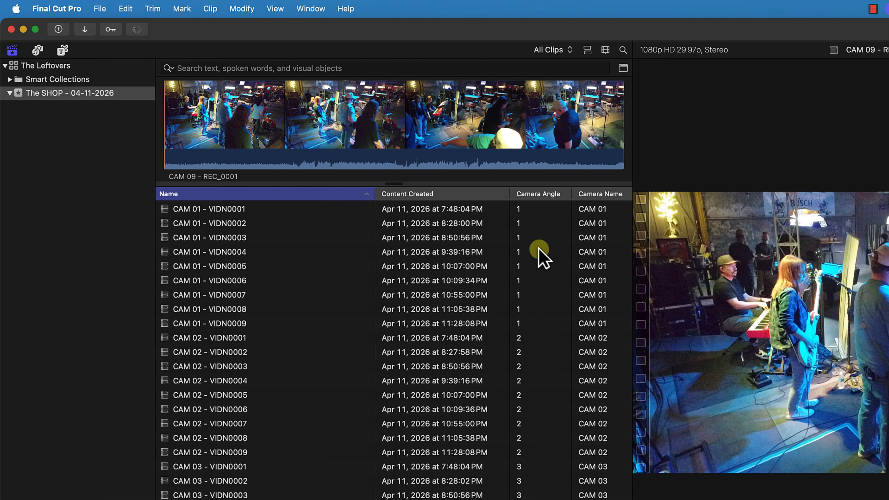
scroll(538, 248, right, 3)
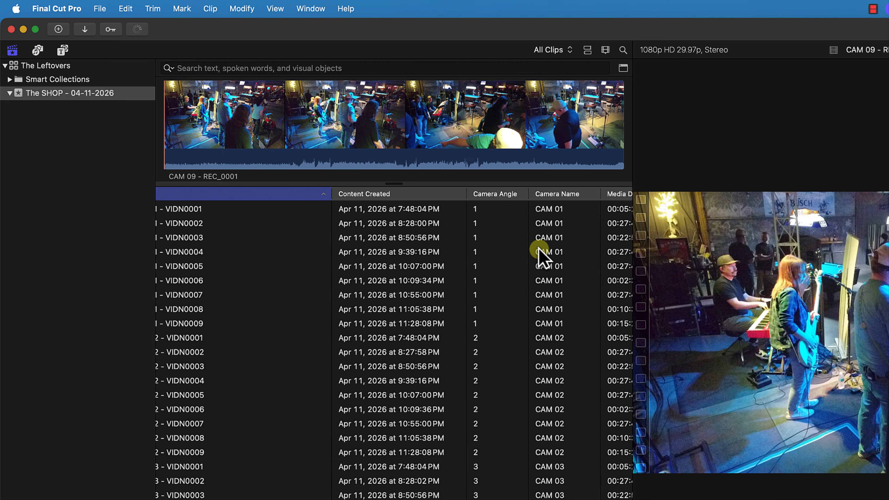
scroll(538, 247, left, 3)
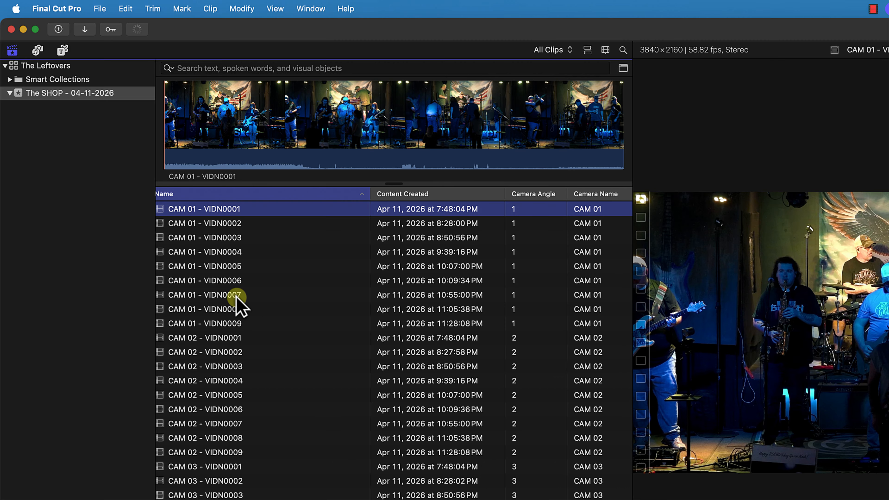
- Create a compound clip named CAM 01 - COMP from the CAM 01 clips VIDN0001 to VIDN0009 in the event The SHOP - 04-11-2026
shift+click(228, 323)
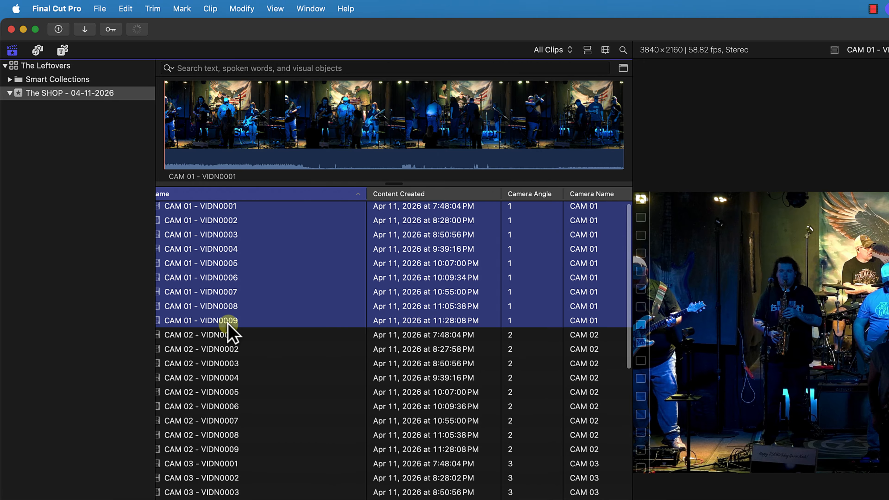
scroll(264, 389, down, 5)
scroll(266, 385, down, 10)
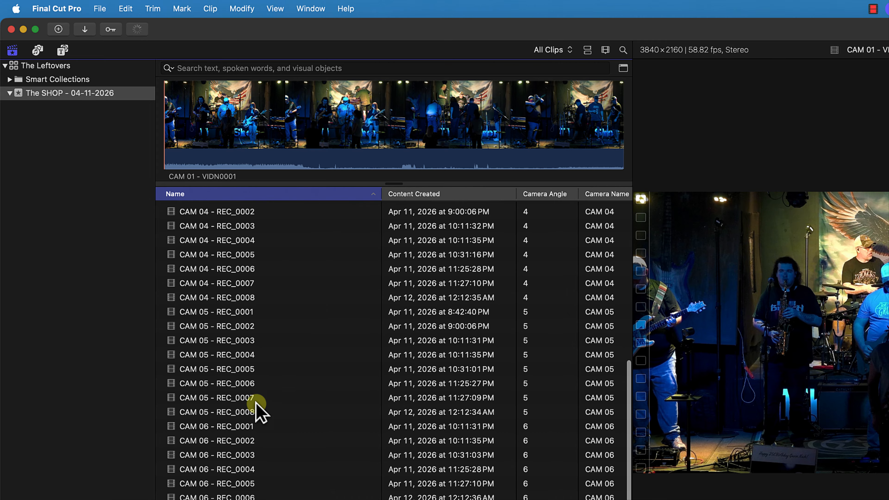
scroll(289, 439, up, 15)
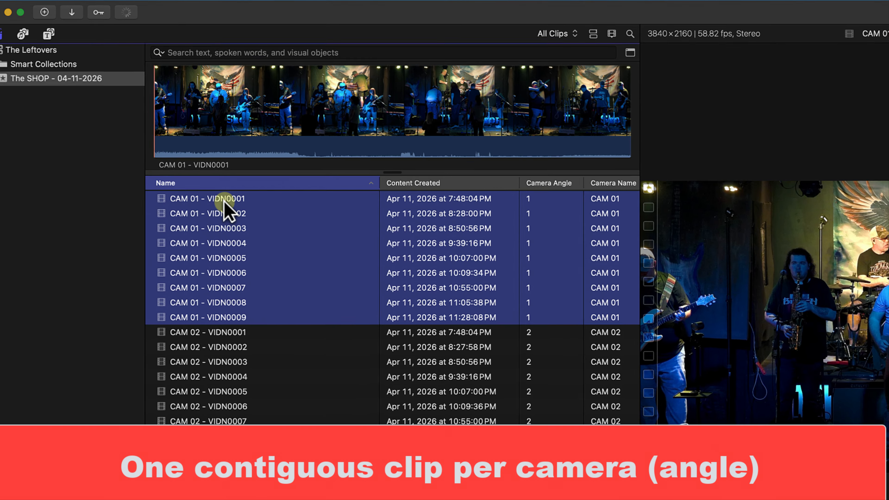
right_click(234, 210)
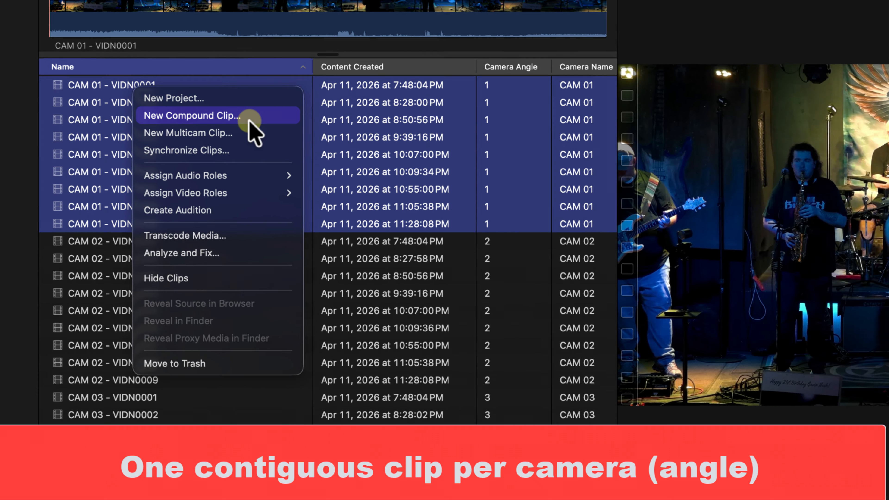
click(249, 101)
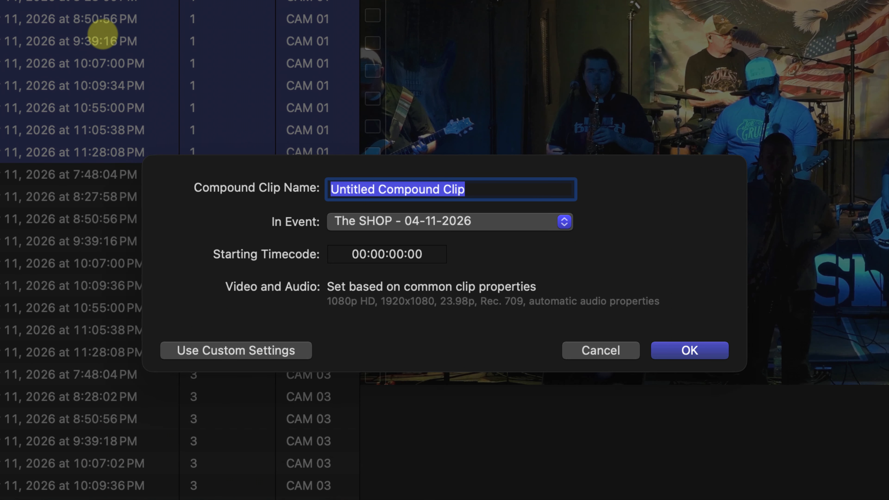
text(CAM 01 - COMP)
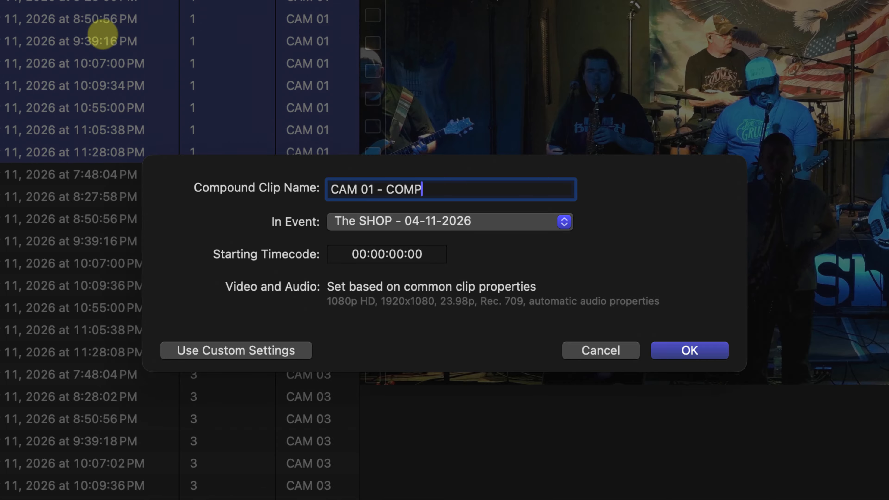
key(Return)
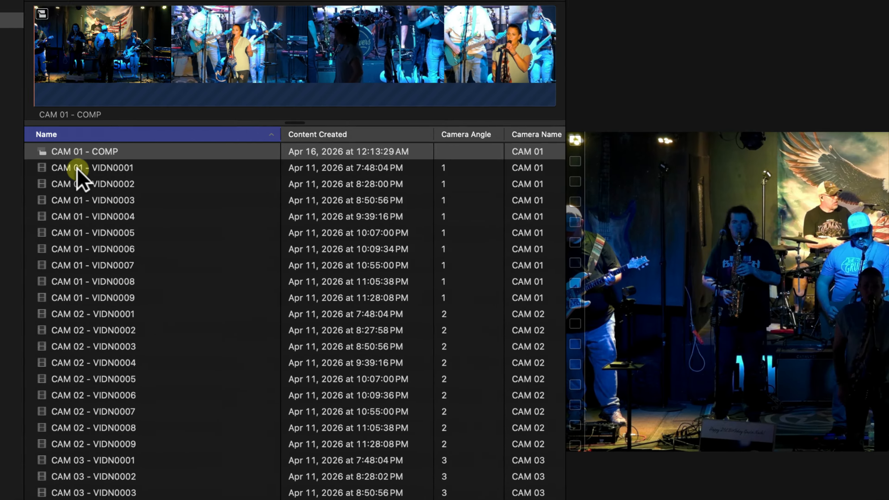
- Select the CAM 02 clips from VIDN0001 to VIDN0009
scroll(212, 229, down, 3)
click(217, 270)
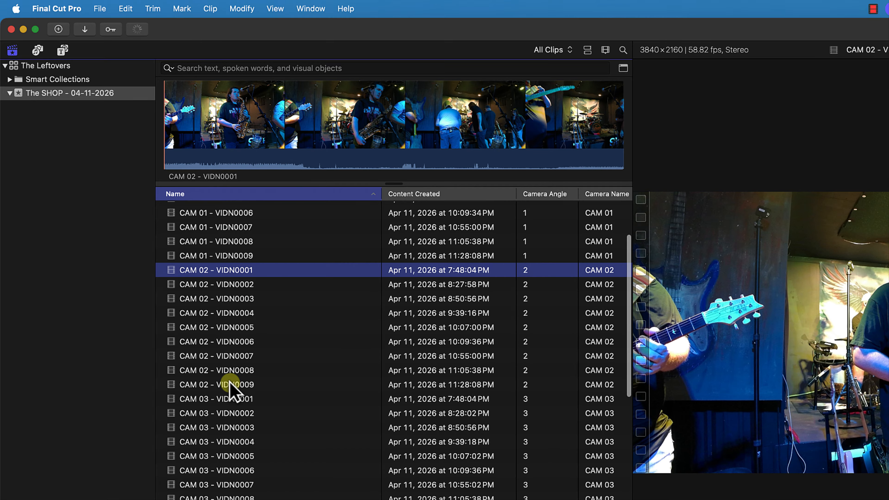
shift+click(230, 384)
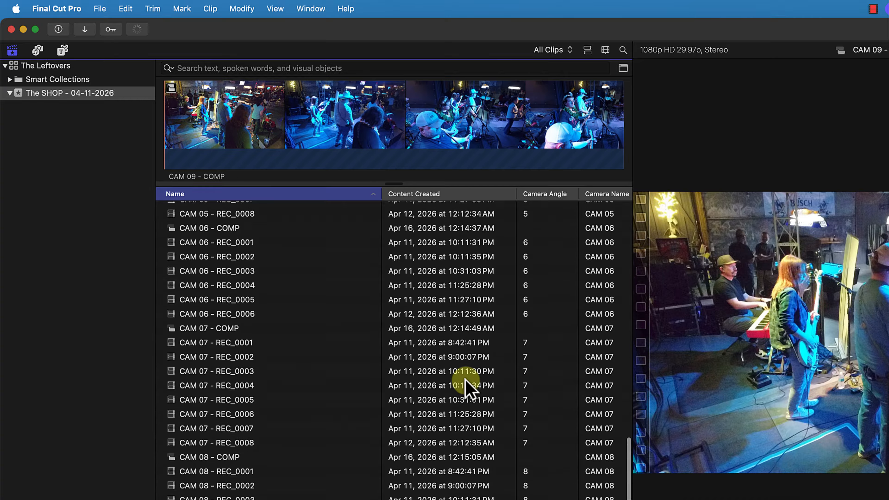
- Set the Camera Angle of CAM 01 - COMP to 1 and sort the event's clip list by camera angle
click(528, 209)
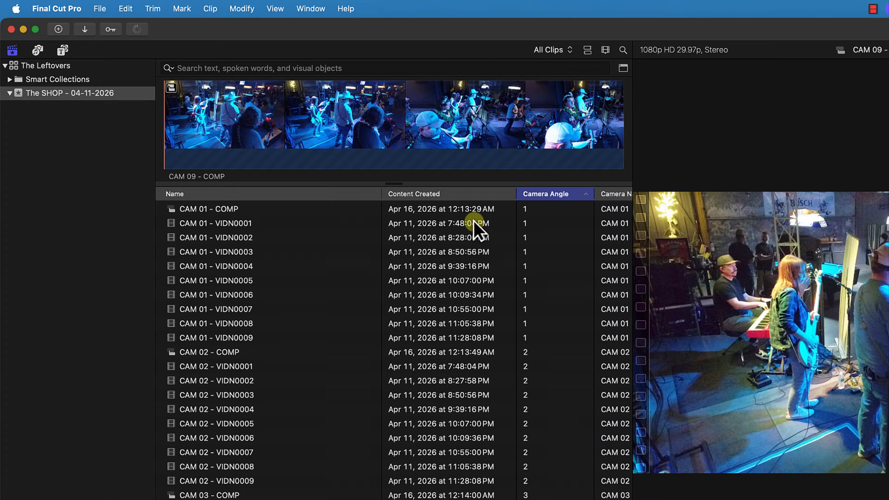
click(232, 209)
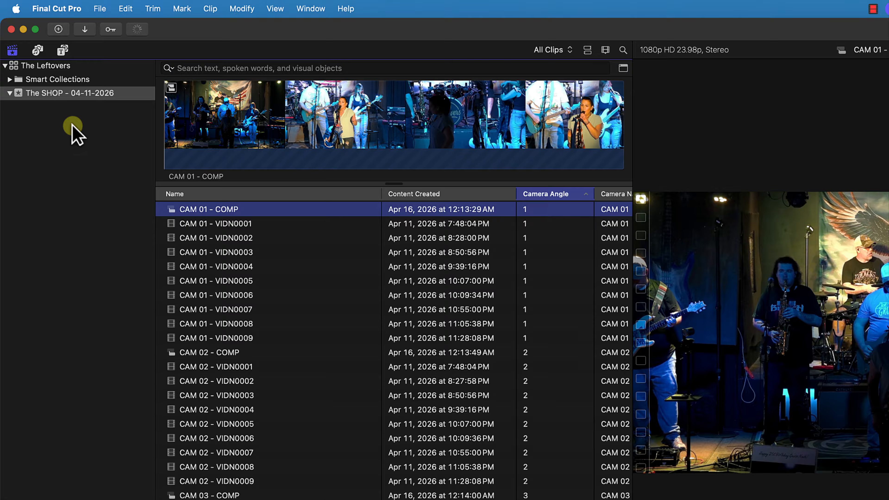
scroll(69, 116, down, 1)
scroll(224, 224, down, 1)
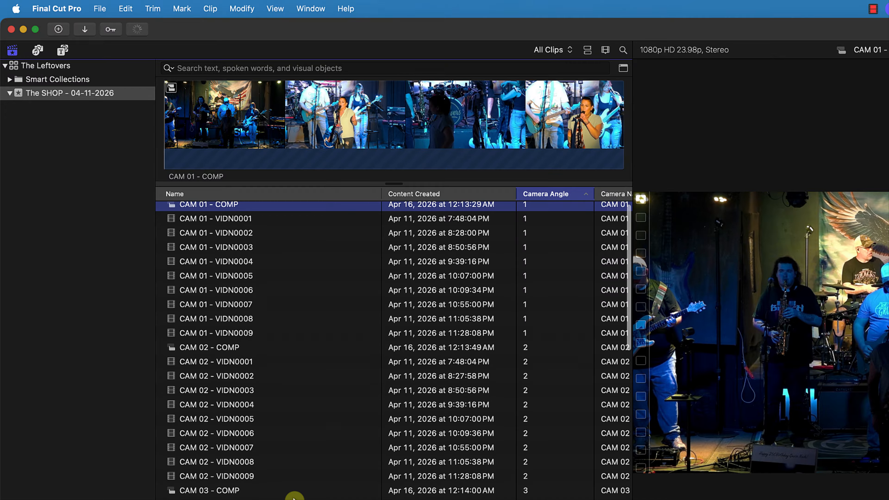
scroll(287, 472, up, 1)
scroll(286, 472, right, 1)
- Create a library smart collection named _COMPOUND CLIPS in The Leftovers library
click(66, 78)
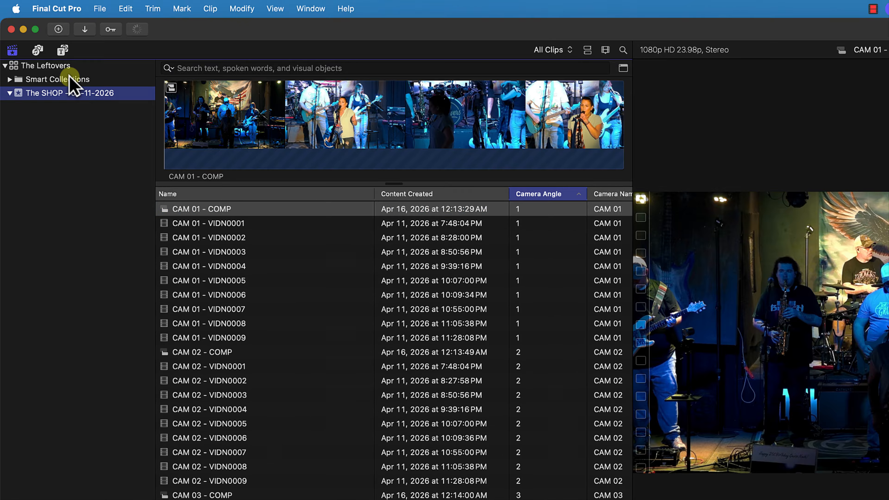
click(54, 64)
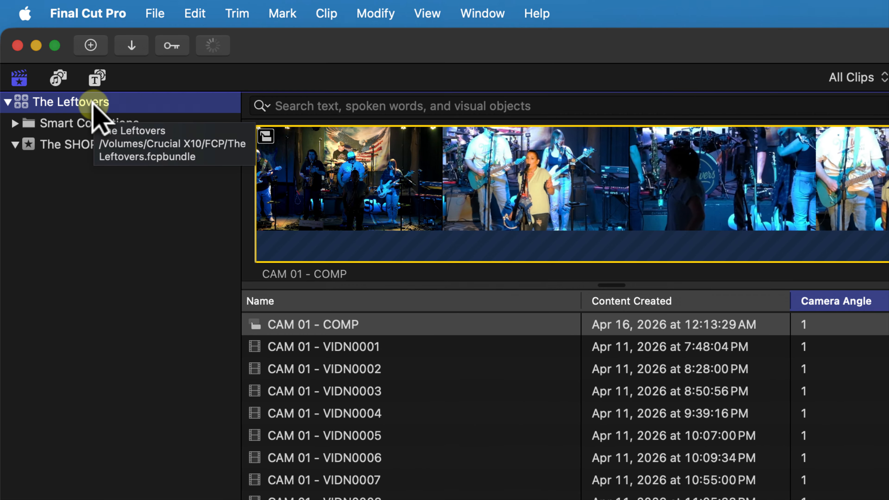
click(155, 15)
mouse_move(168, 39)
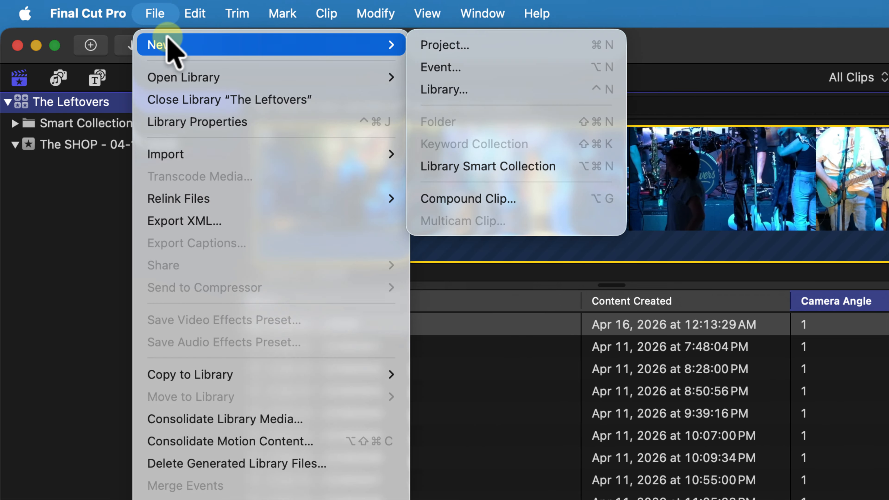
click(576, 165)
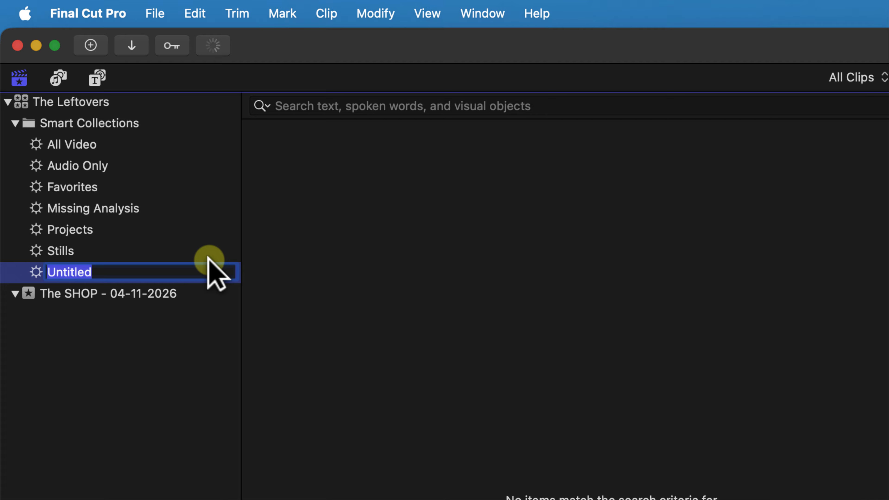
text(_COMP)
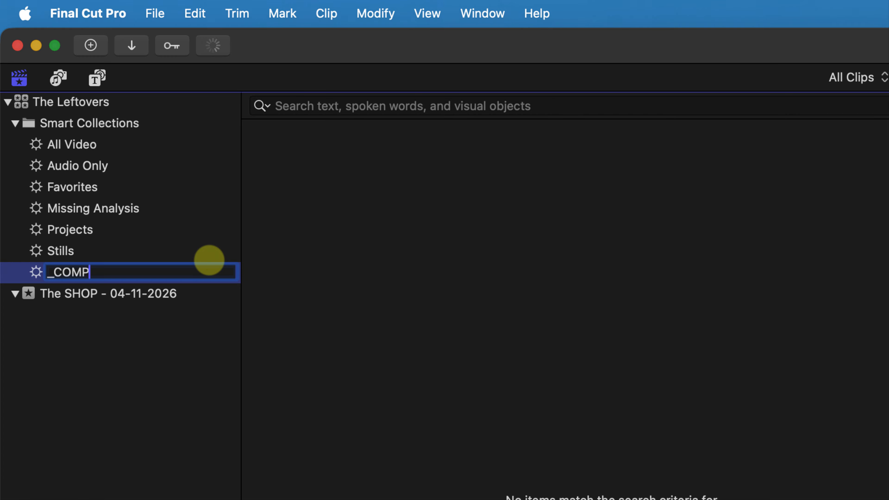
text(ON)
key(Return)
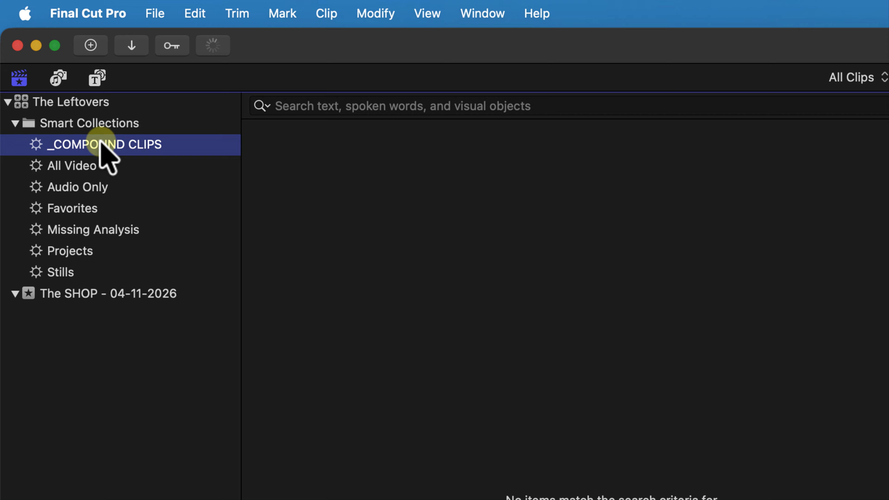
- Add a Type rule set to Is Compound to the _COMPOUND CLIPS smart collection and close its rule window
right_click(107, 139)
click(63, 142)
double_click(63, 142)
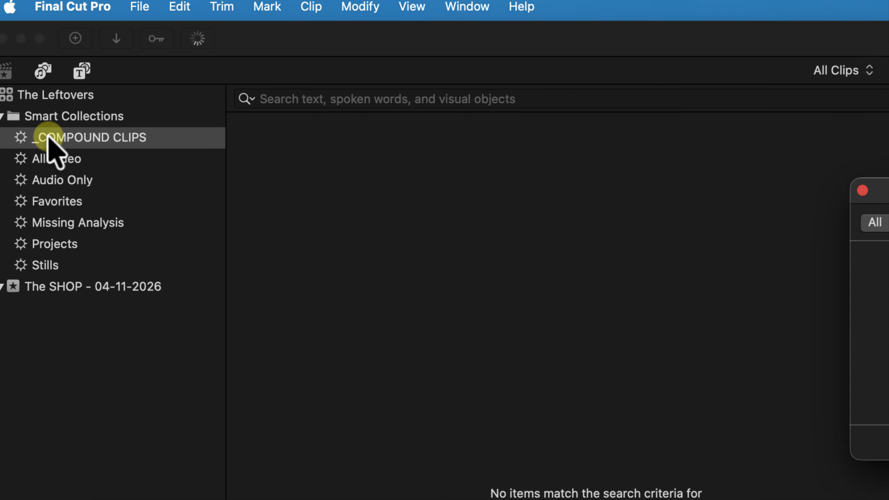
drag(607, 2, 351, 126)
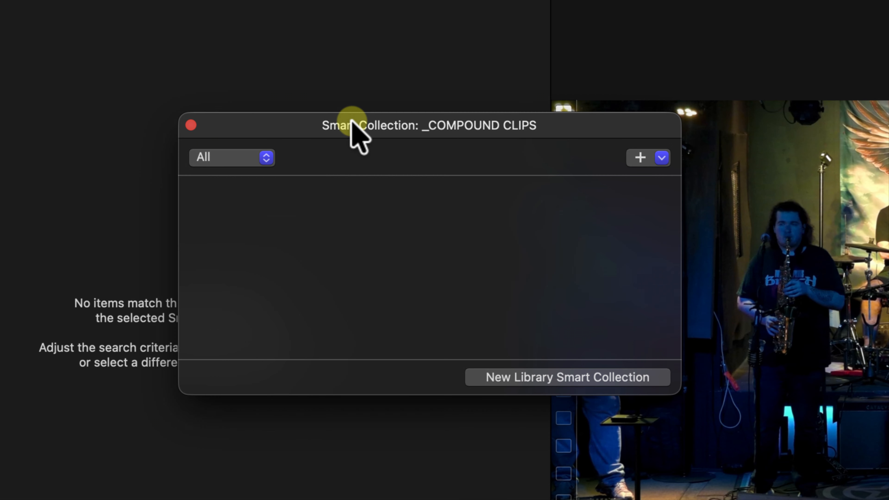
click(660, 158)
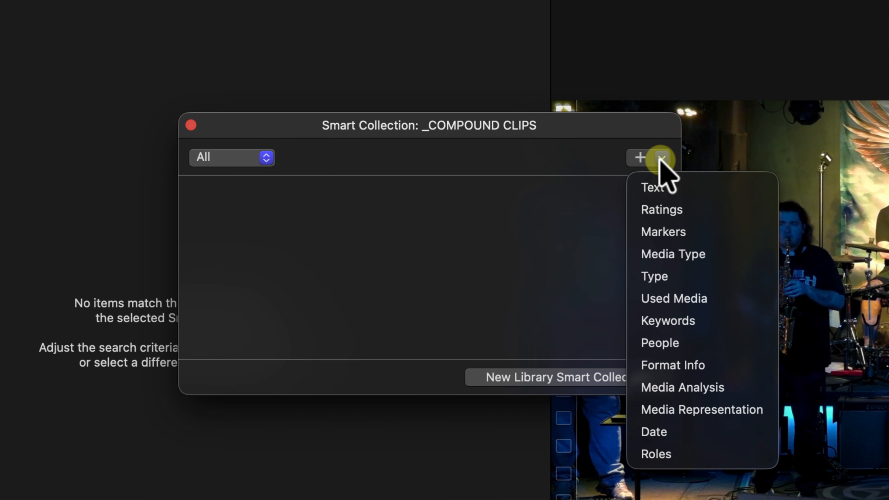
click(673, 276)
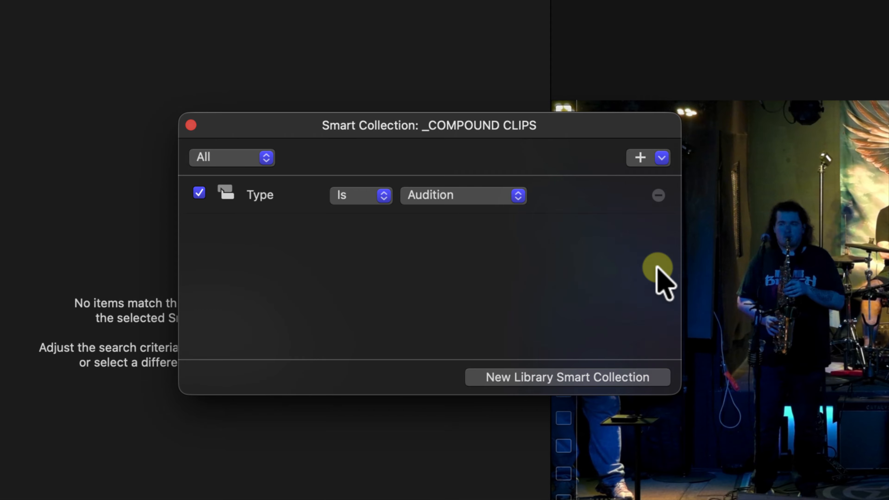
click(516, 195)
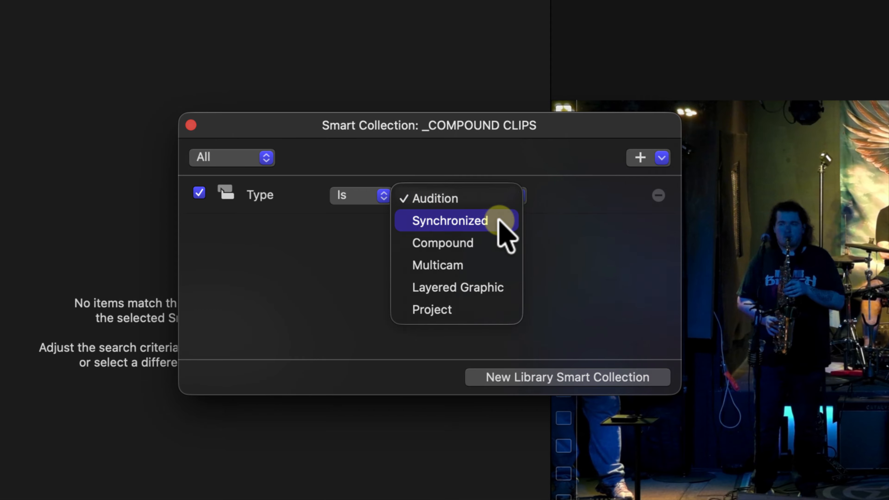
click(480, 242)
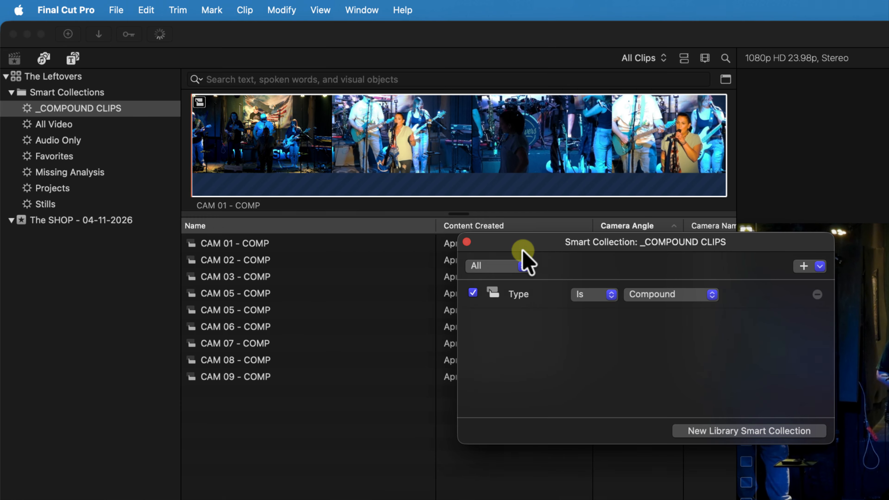
click(467, 242)
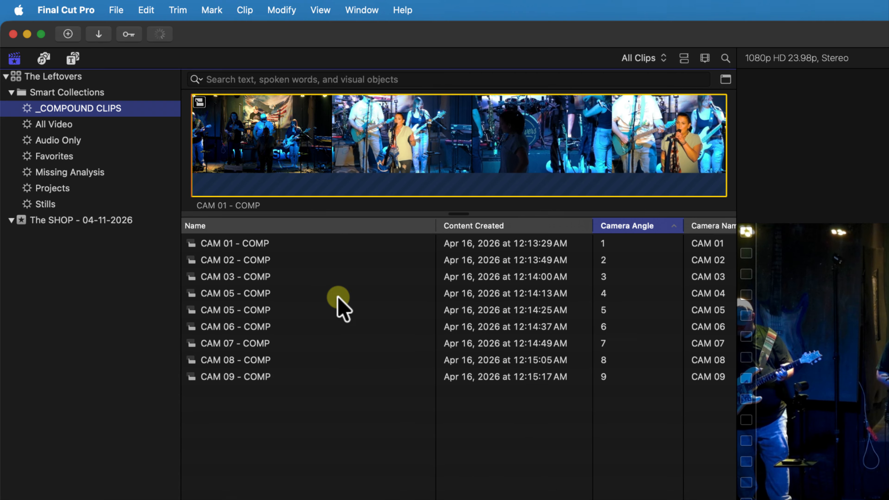
- Review the compound clips in the smart collection and return to the event The SHOP - 04-11-2026
scroll(331, 279, left, 1)
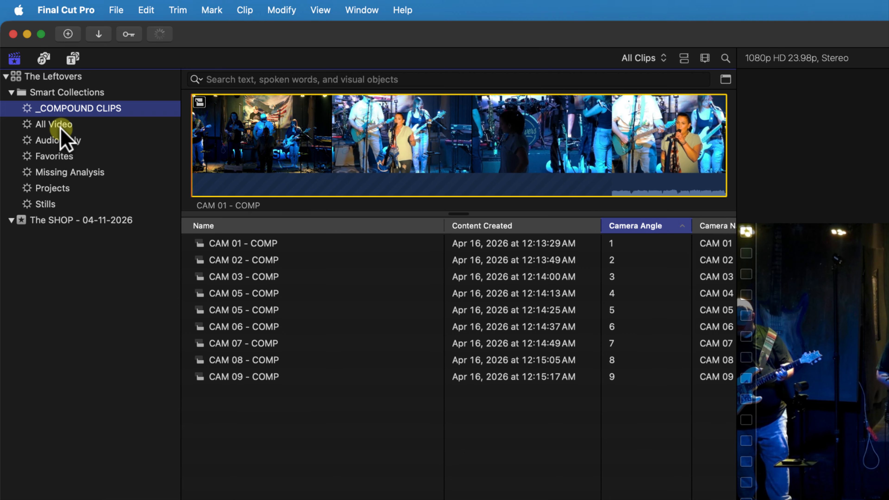
click(60, 221)
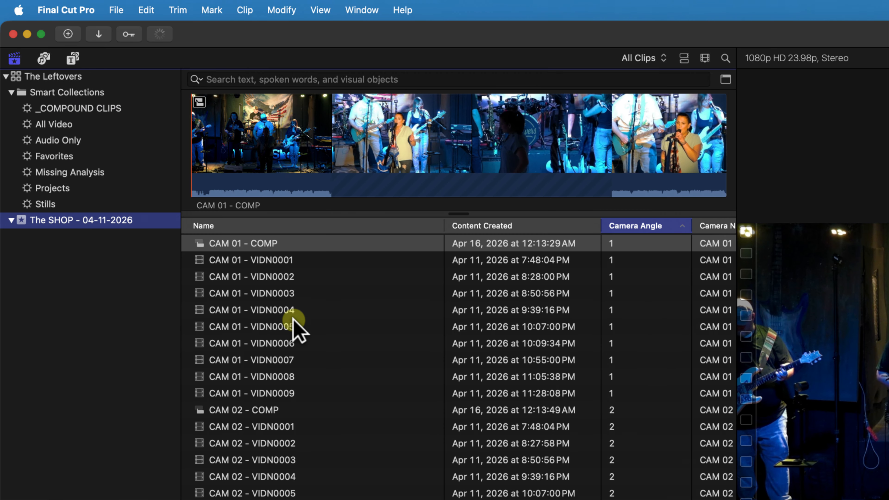
- Browse the event's clip list and examine the camera angle order of the clips in the _COMPOUND CLIPS smart collection
scroll(341, 336, down, 1)
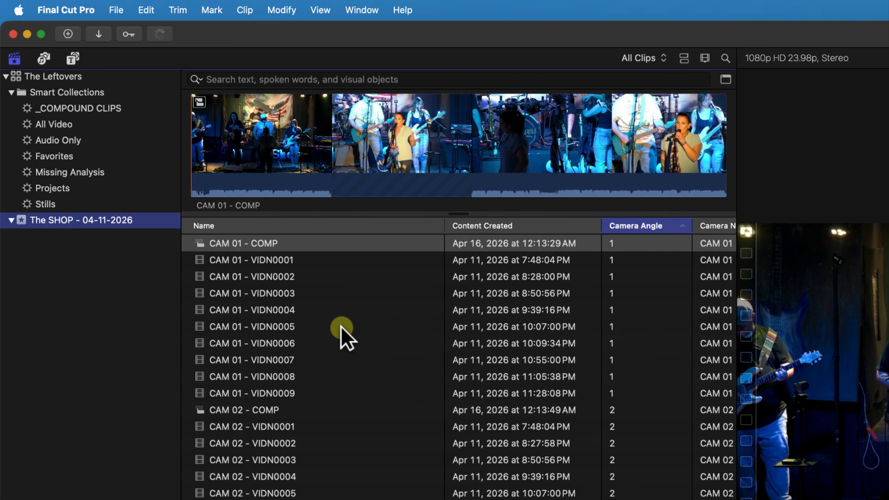
scroll(341, 335, up, 1)
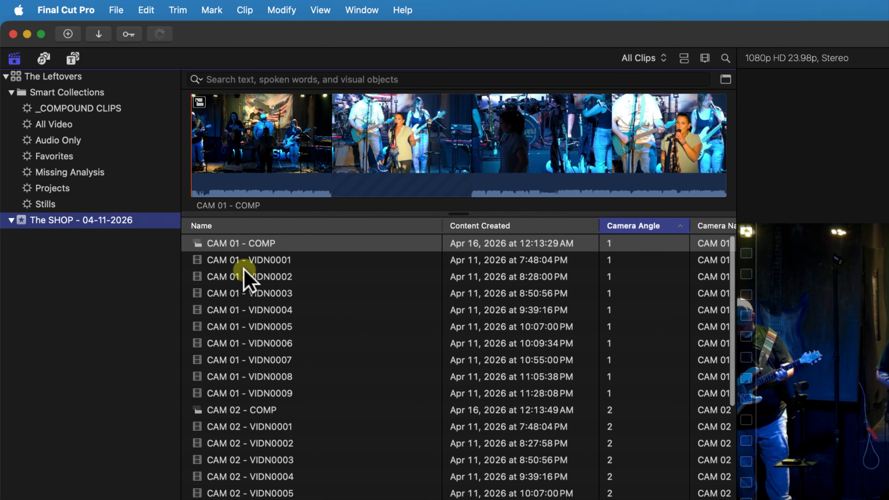
click(63, 108)
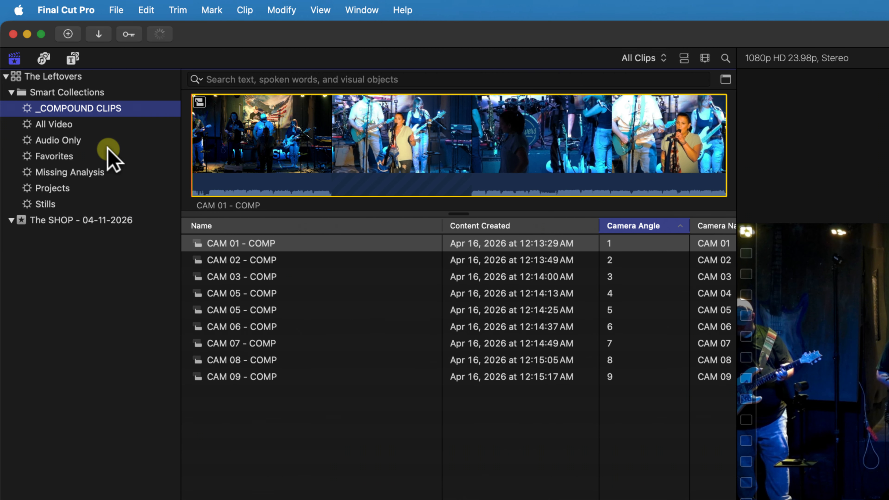
scroll(343, 314, left, 1)
scroll(343, 315, right, 1)
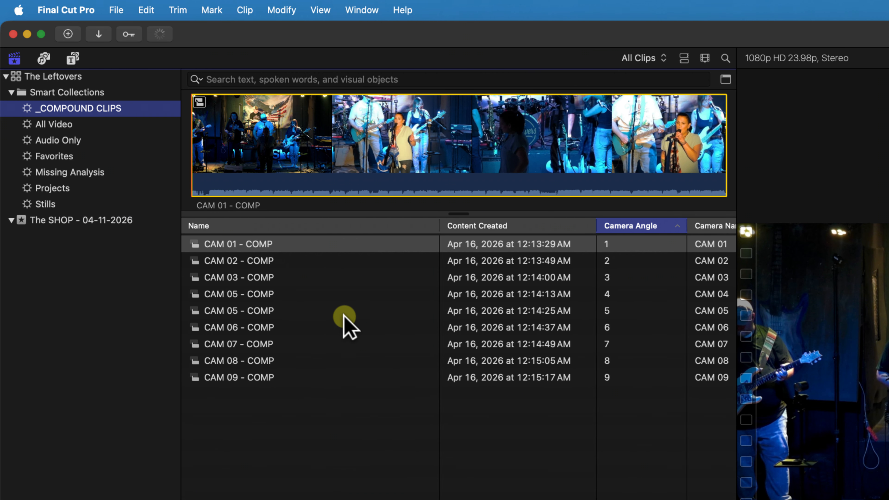
scroll(343, 315, left, 1)
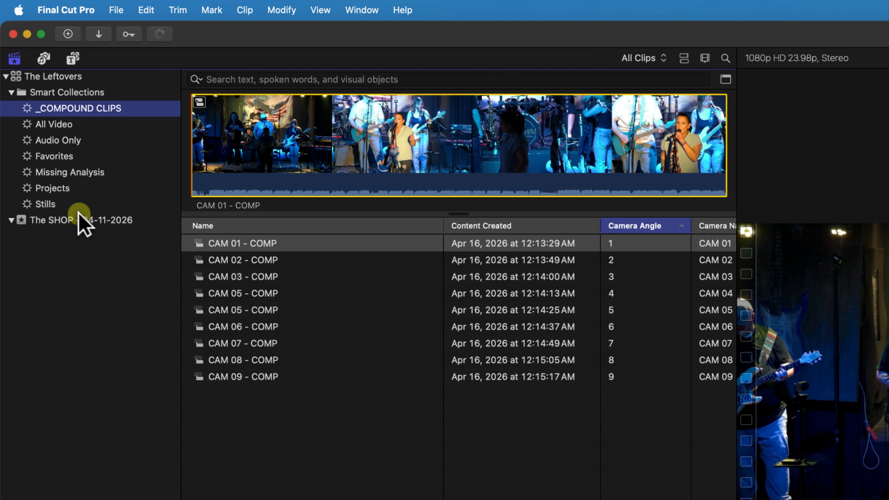
- Start a new project in The Leftovers library named The SHOP - 04-11-2026, within the event of the same name
click(58, 93)
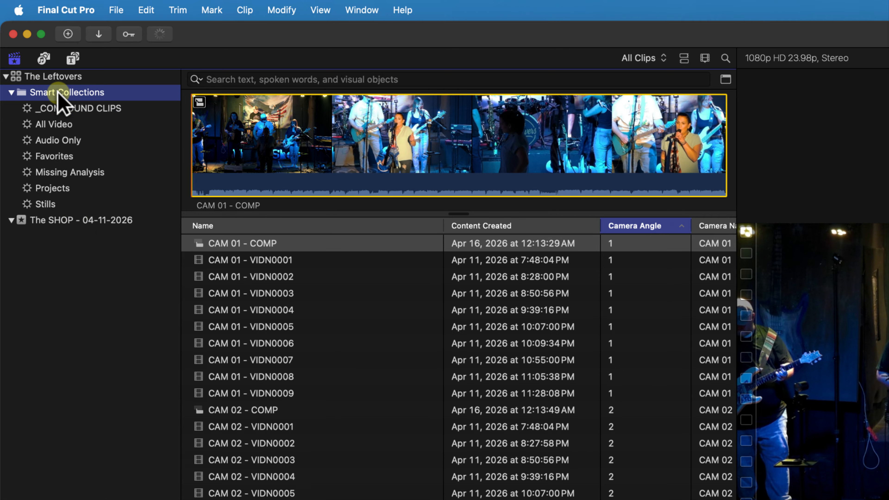
click(58, 79)
click(116, 10)
mouse_move(136, 33)
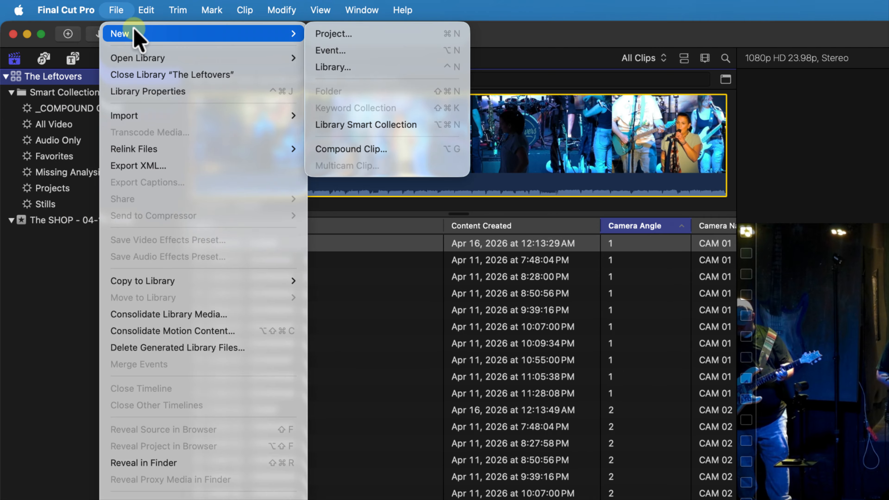
click(376, 33)
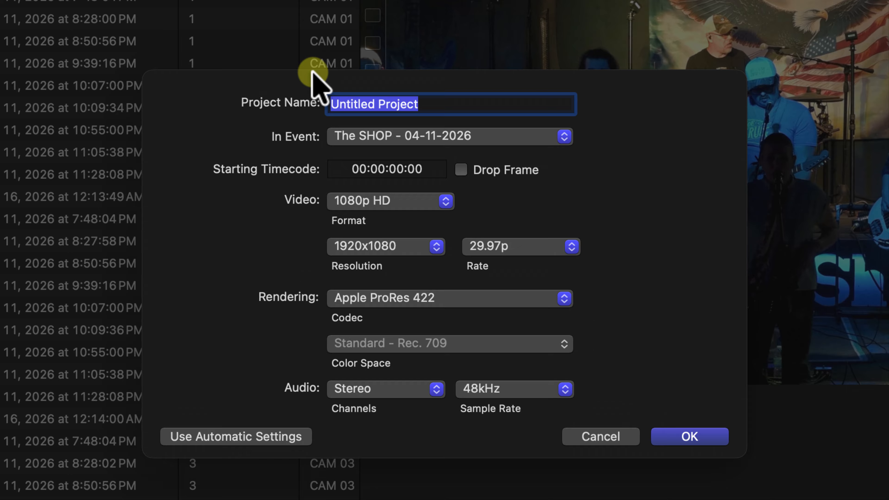
text(The)
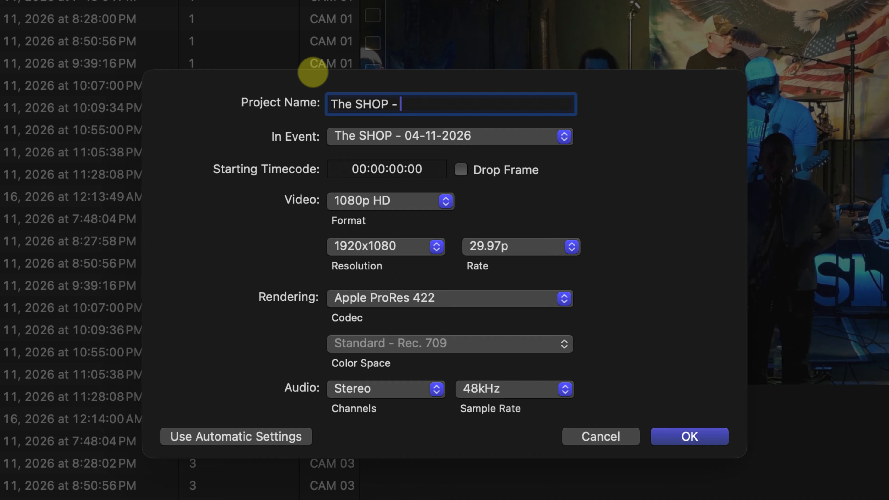
text(SHOP - 04-11-2026)
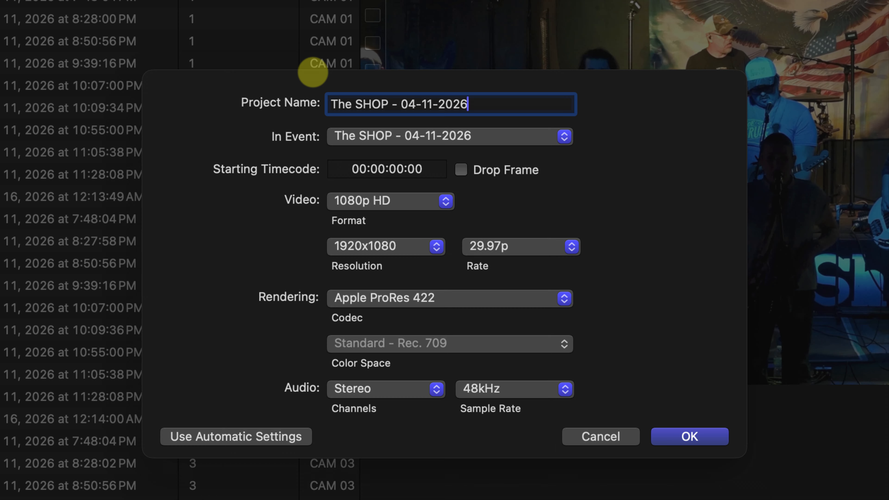
- Set the new project's frame rate to 30p, keep the 1080p HD format and create the project
click(539, 246)
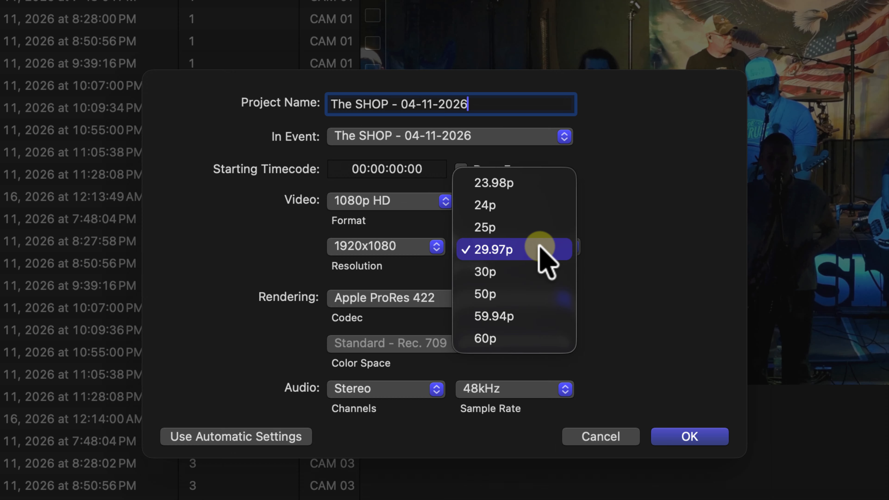
click(541, 272)
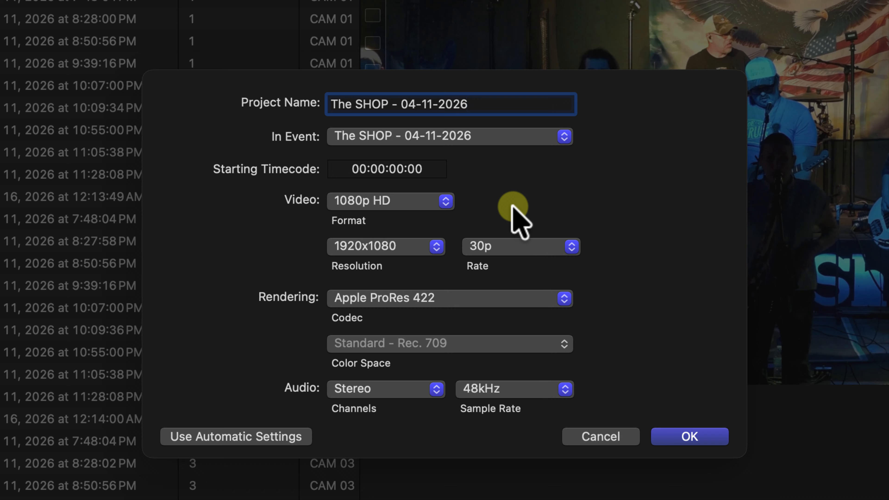
click(415, 201)
click(416, 202)
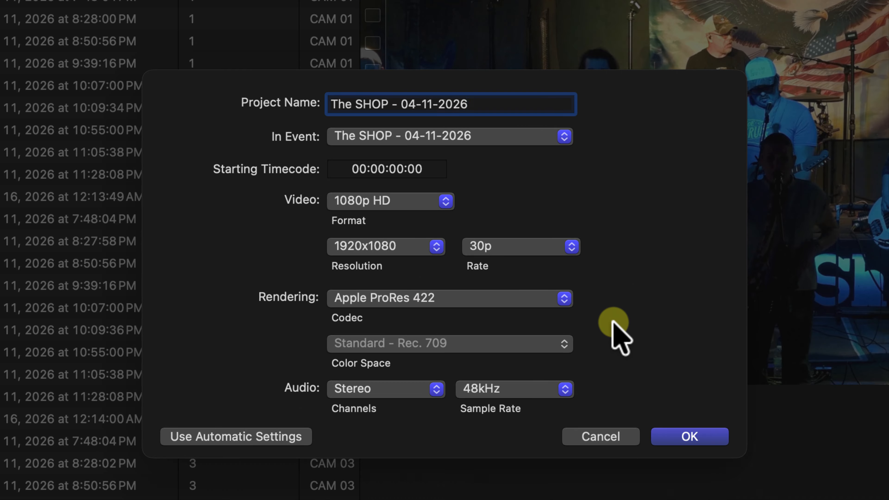
click(678, 437)
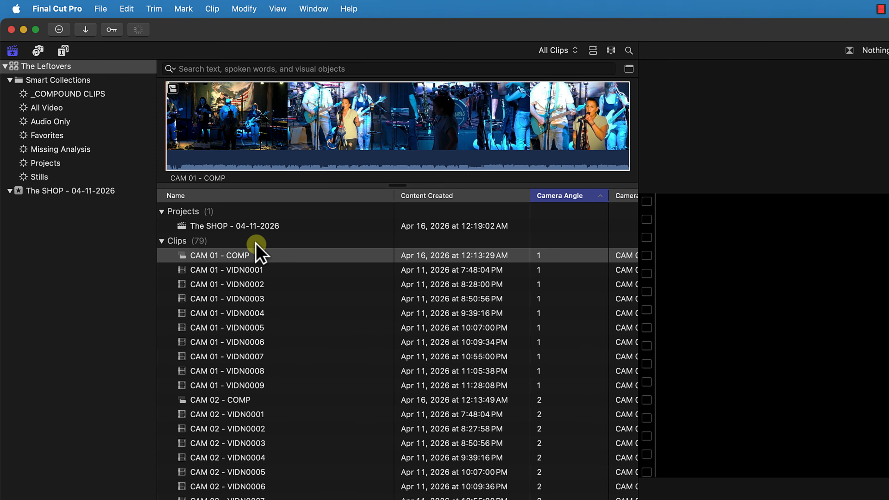
- Open The SHOP - 04-11-2026 project and place CAM 01 - COMP from the _COMPOUND CLIPS collection at the start of its timeline
click(252, 226)
click(205, 254)
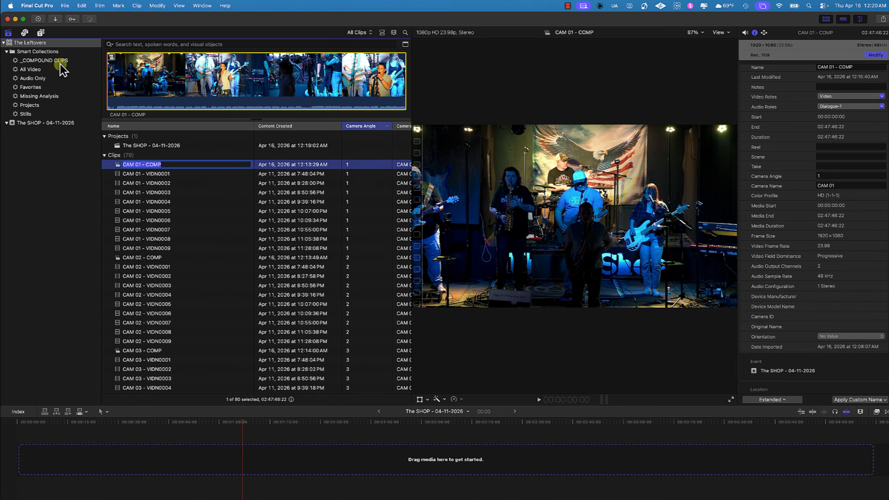
click(60, 60)
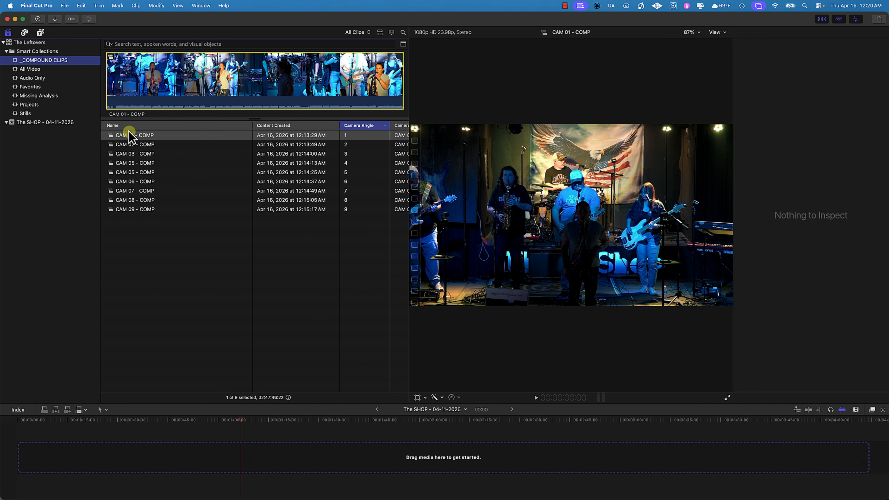
click(129, 135)
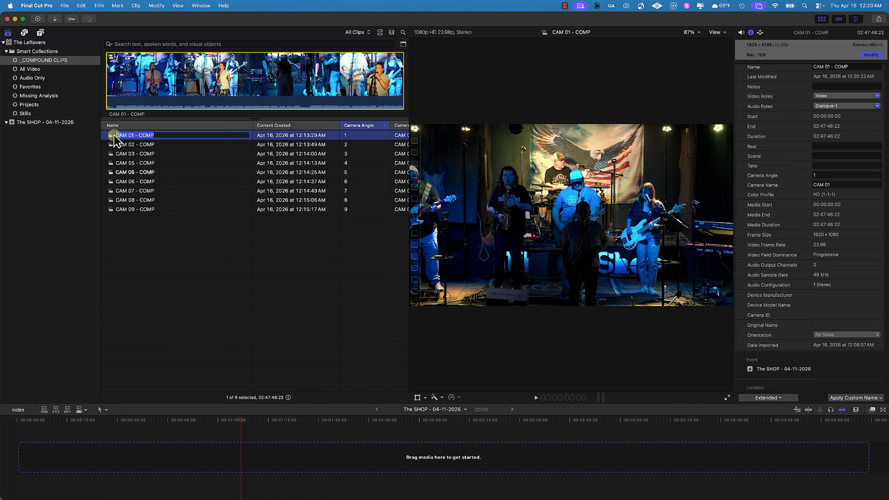
drag(111, 137, 36, 457)
click(36, 456)
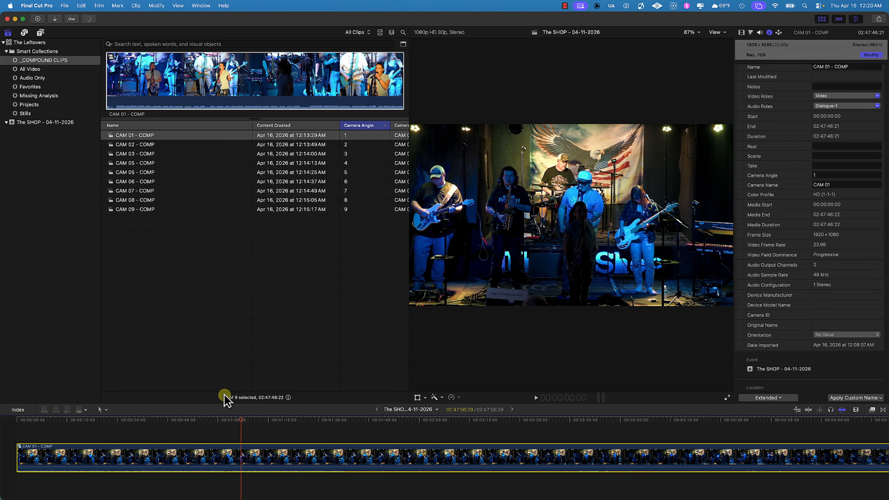
drag(241, 422, 291, 440)
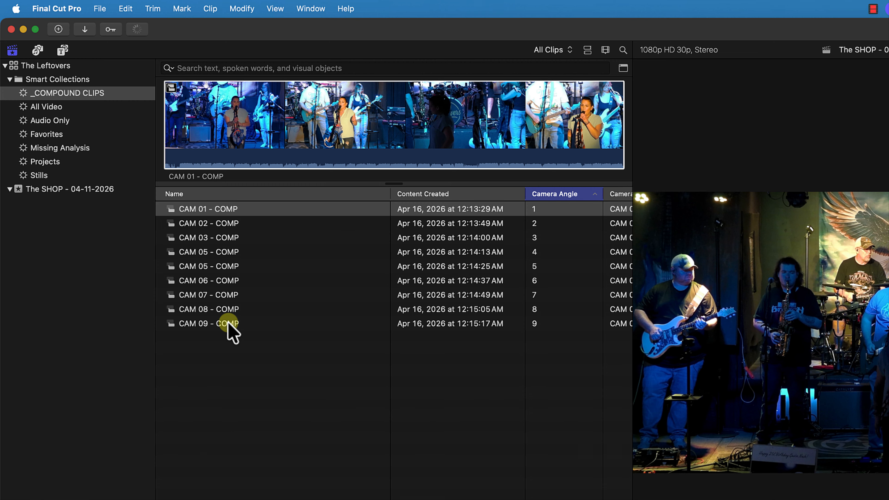
- Select all the compound clips from CAM 01 - COMP through CAM 09 - COMP in the _COMPOUND CLIPS collection
shift+click(228, 322)
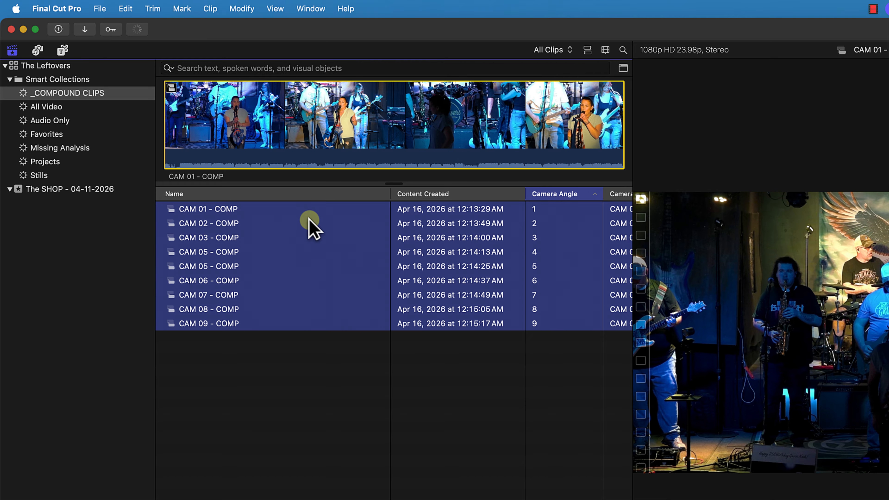
click(555, 209)
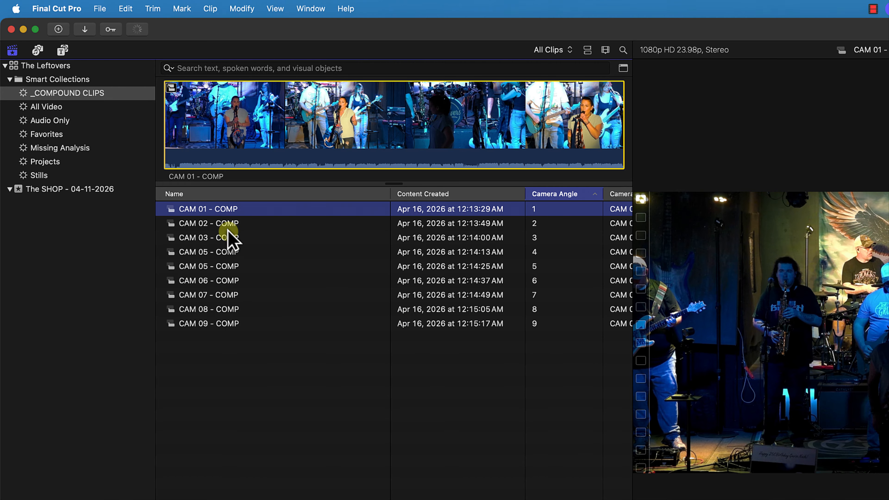
shift+click(206, 321)
right_click(206, 321)
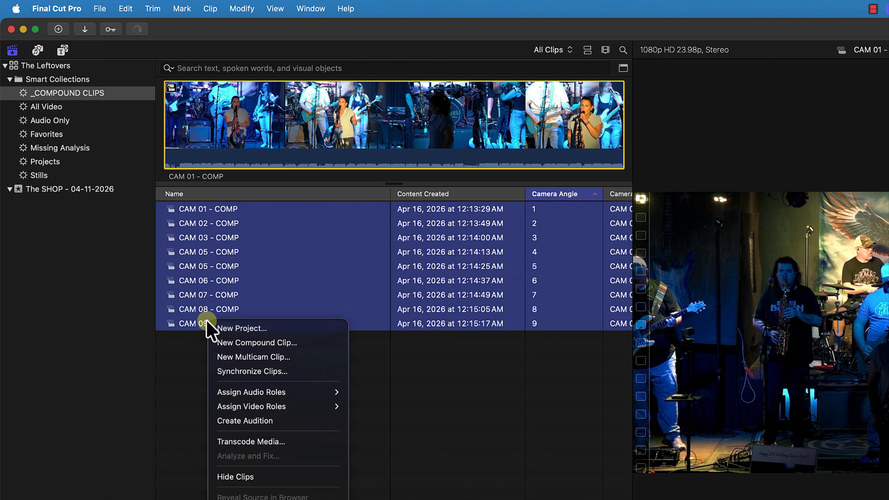
click(259, 358)
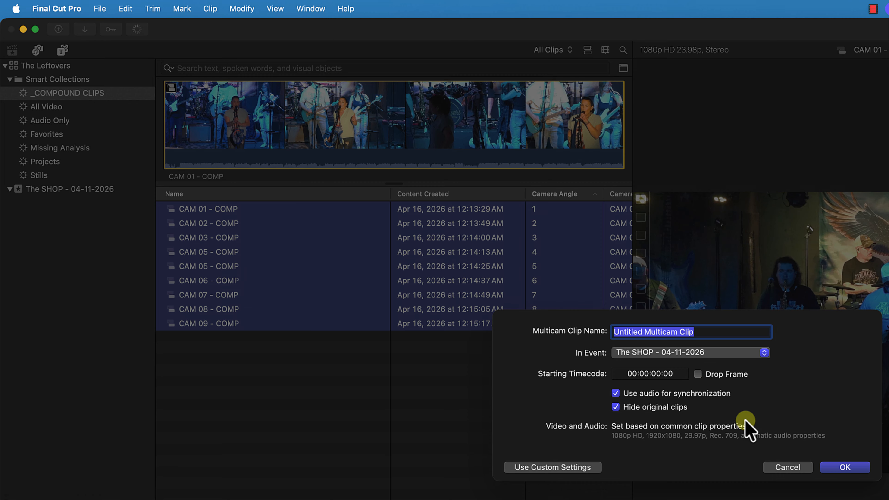
click(787, 467)
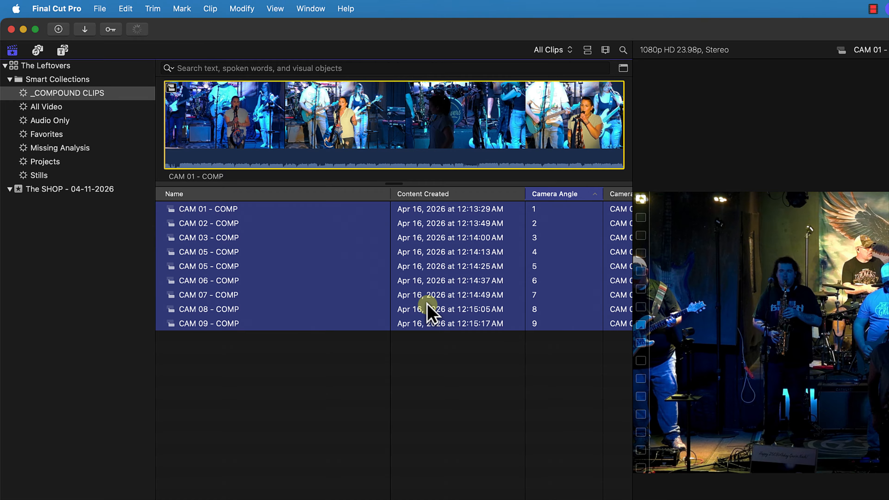